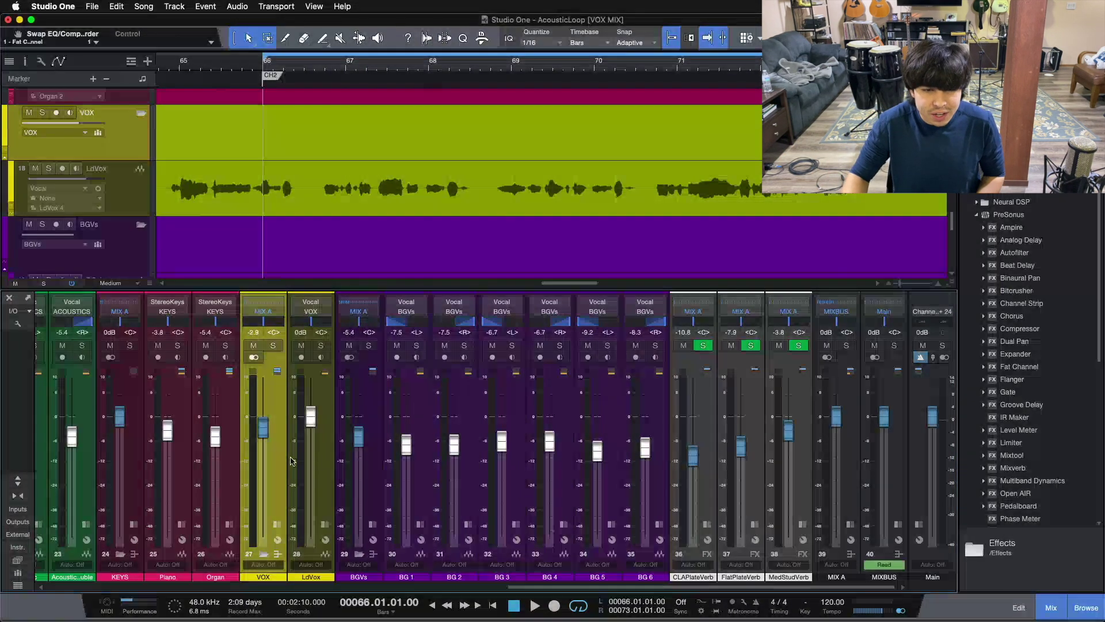
Select the BGVs bus, play the chorus from bar 66, and solo the bus to hear the backing vocals alone.
{"action": "left_click", "coordinate": [371, 495]}
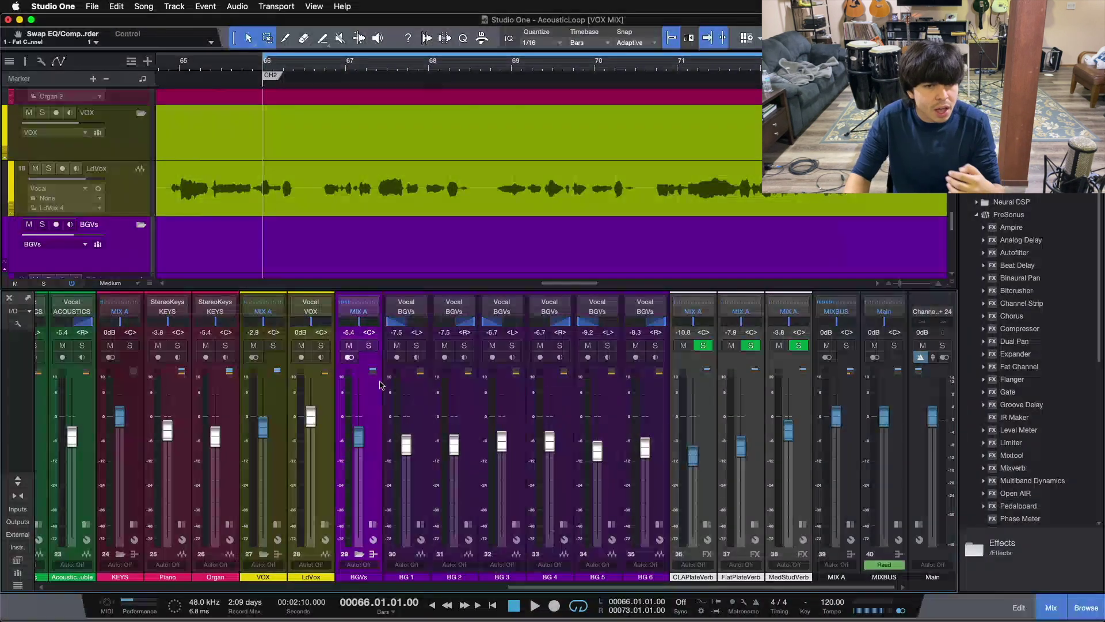
{"action": "scroll", "coordinate": [543, 166], "scroll_direction": "down", "scroll_amount": 5}
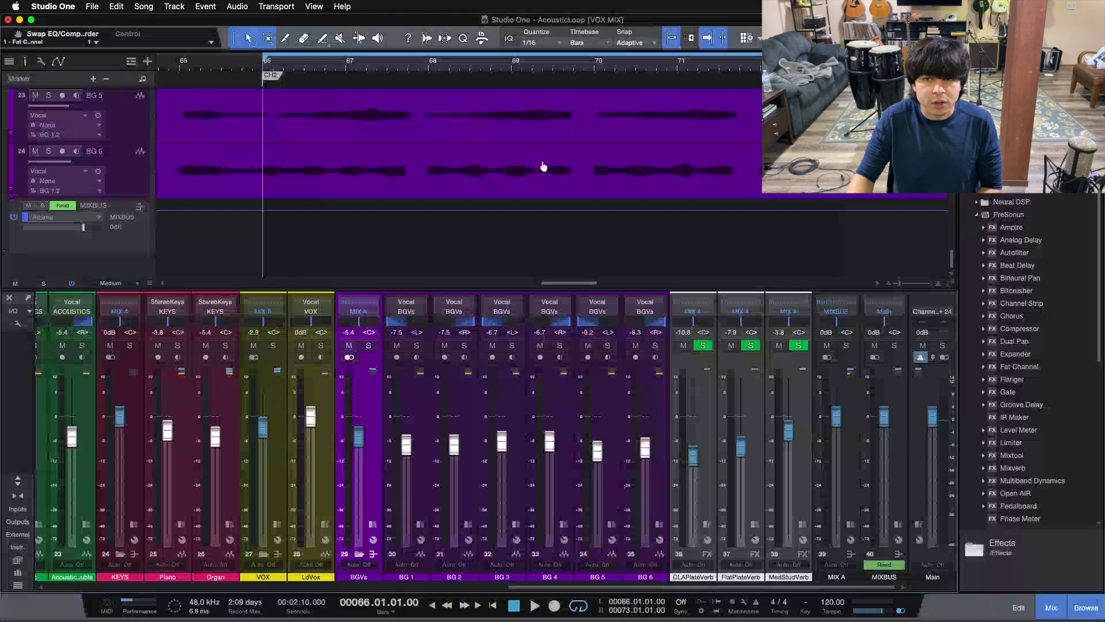
{"action": "scroll", "coordinate": [543, 167], "scroll_direction": "up", "scroll_amount": 5}
{"action": "scroll", "coordinate": [544, 167], "scroll_direction": "down", "scroll_amount": 5}
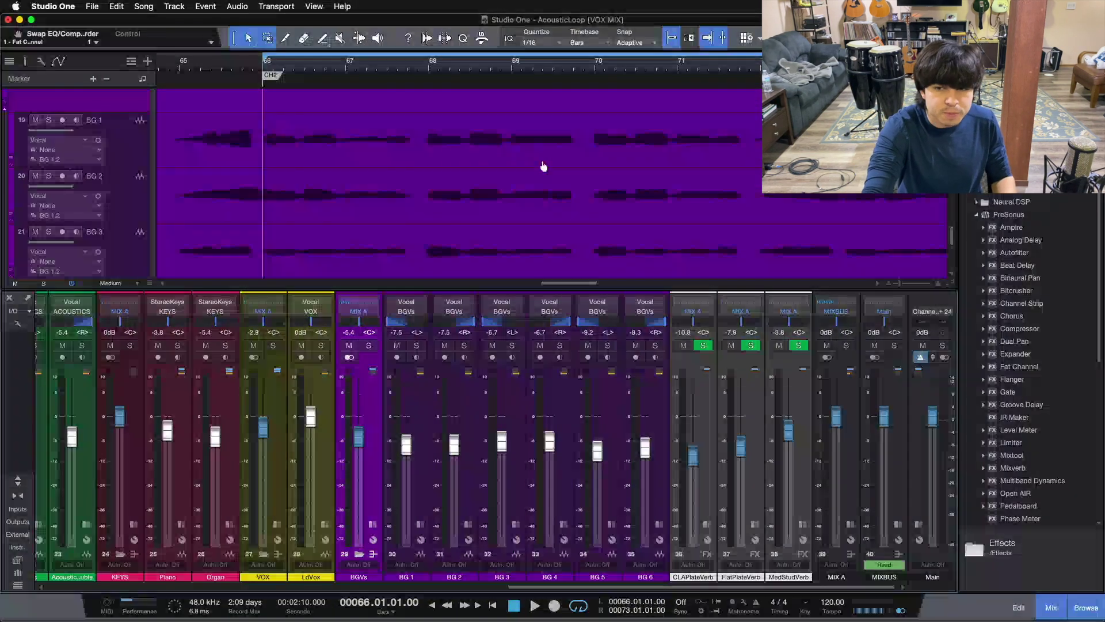
{"action": "key", "text": "space"}
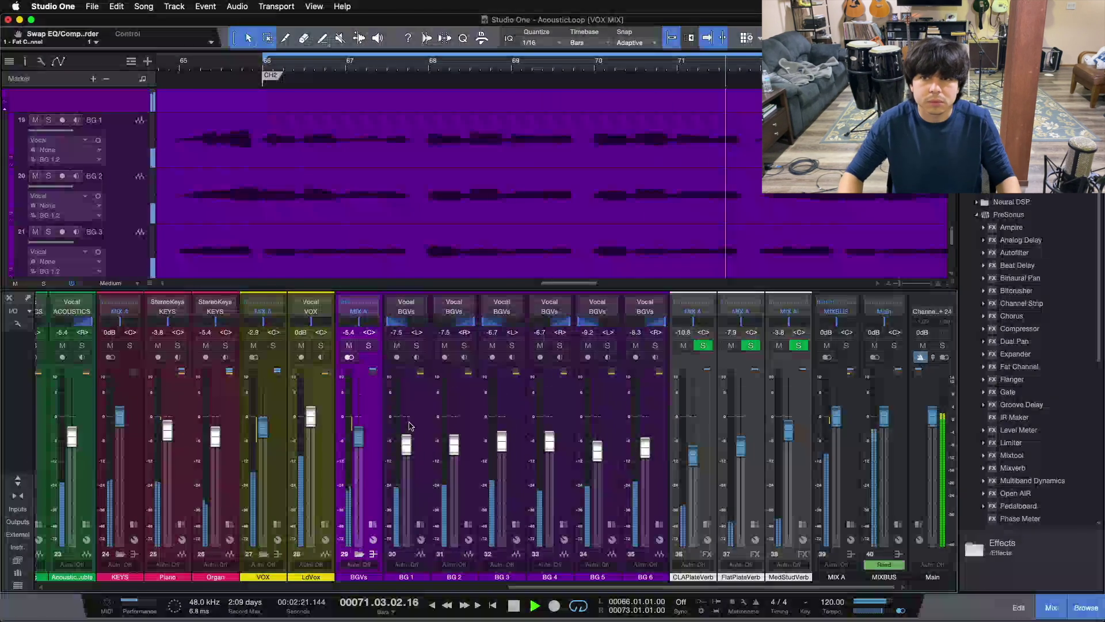
{"action": "left_click", "coordinate": [369, 346]}
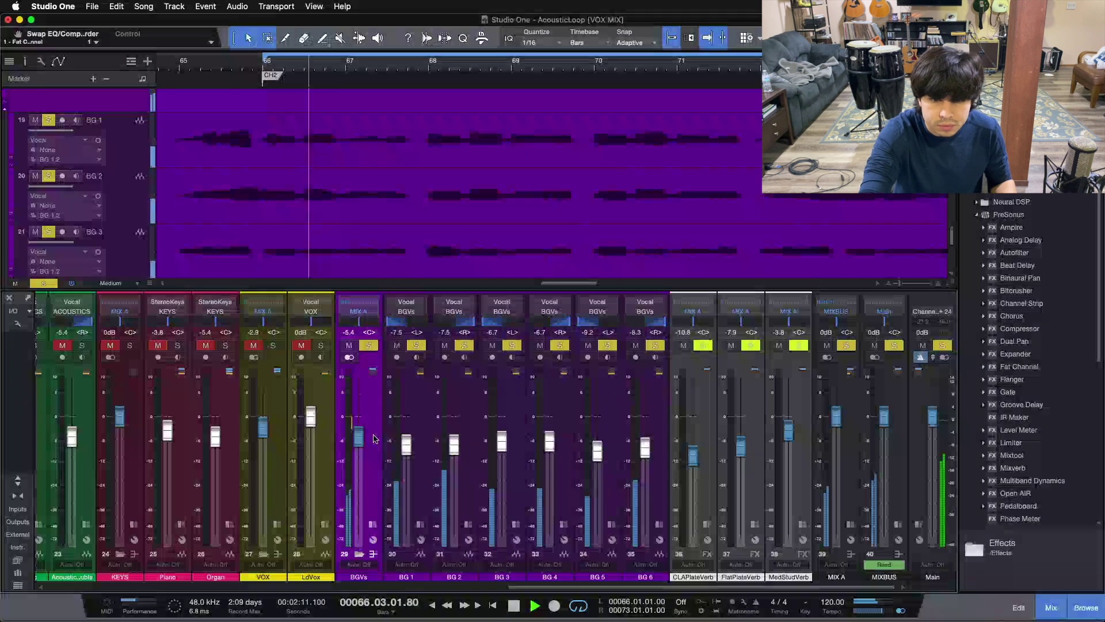
{"action": "key", "text": "space"}
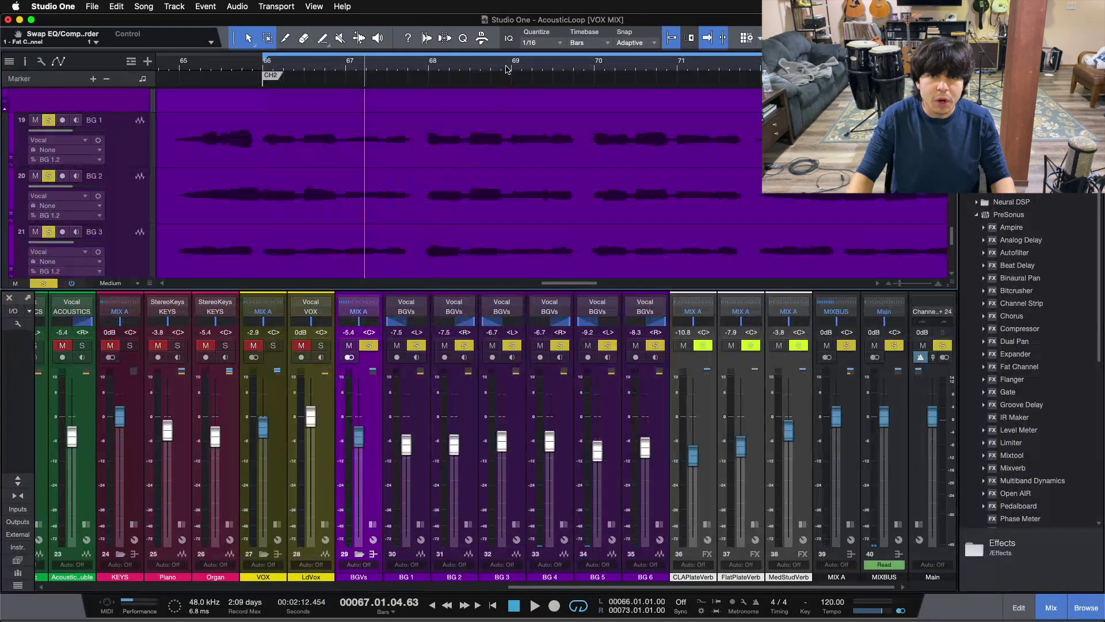
Open the Pro EQ insert on the BGVs bus and turn off its LMF, MF, HMF and LC bands.
{"action": "key", "text": "z"}
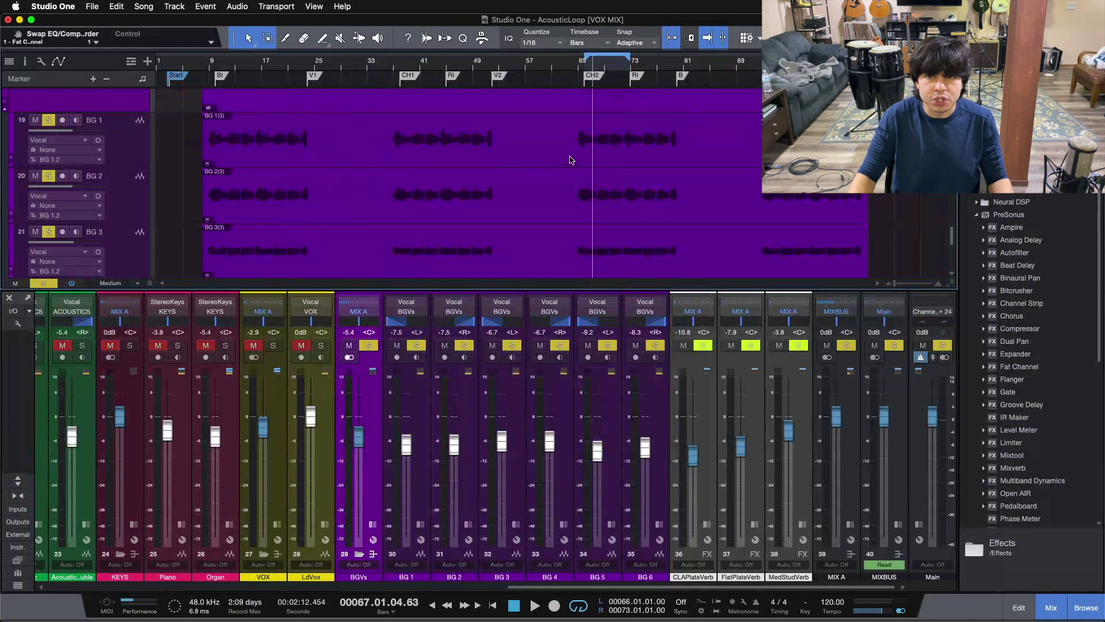
{"action": "scroll", "coordinate": [744, 168], "scroll_direction": "down", "scroll_amount": 8}
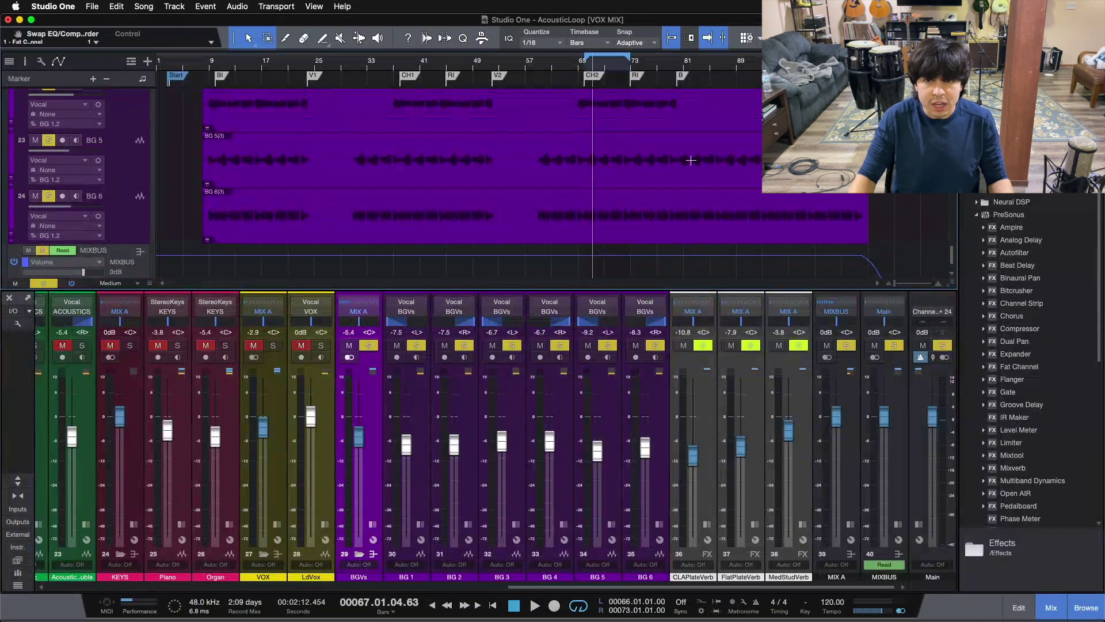
{"action": "scroll", "coordinate": [643, 193], "scroll_direction": "up", "scroll_amount": 10}
{"action": "key", "text": "shift+l"}
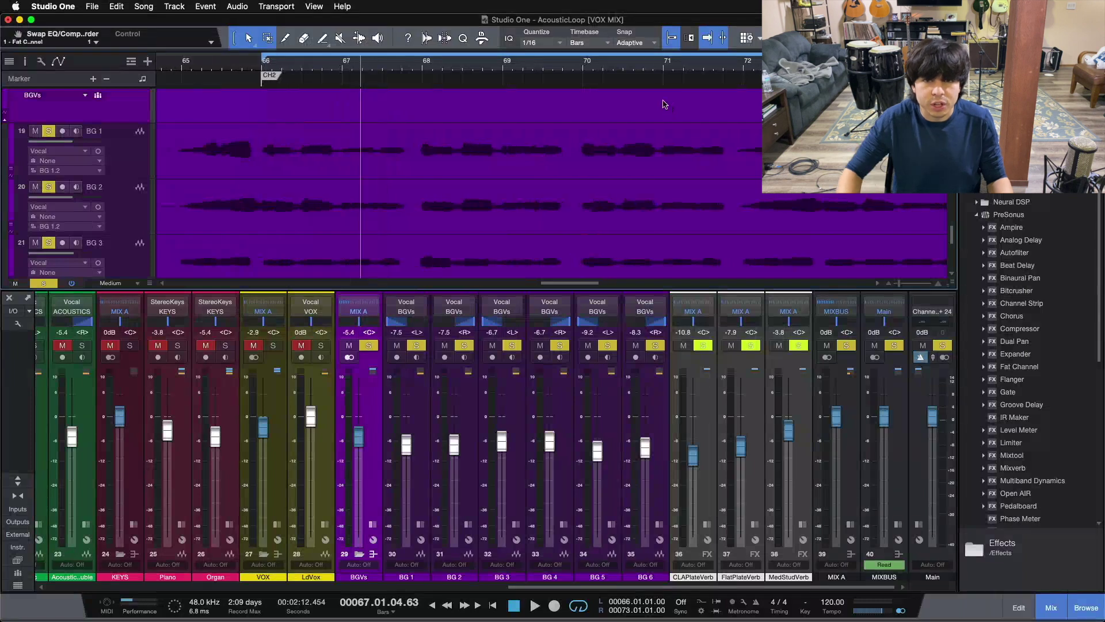
{"action": "left_click", "coordinate": [373, 553]}
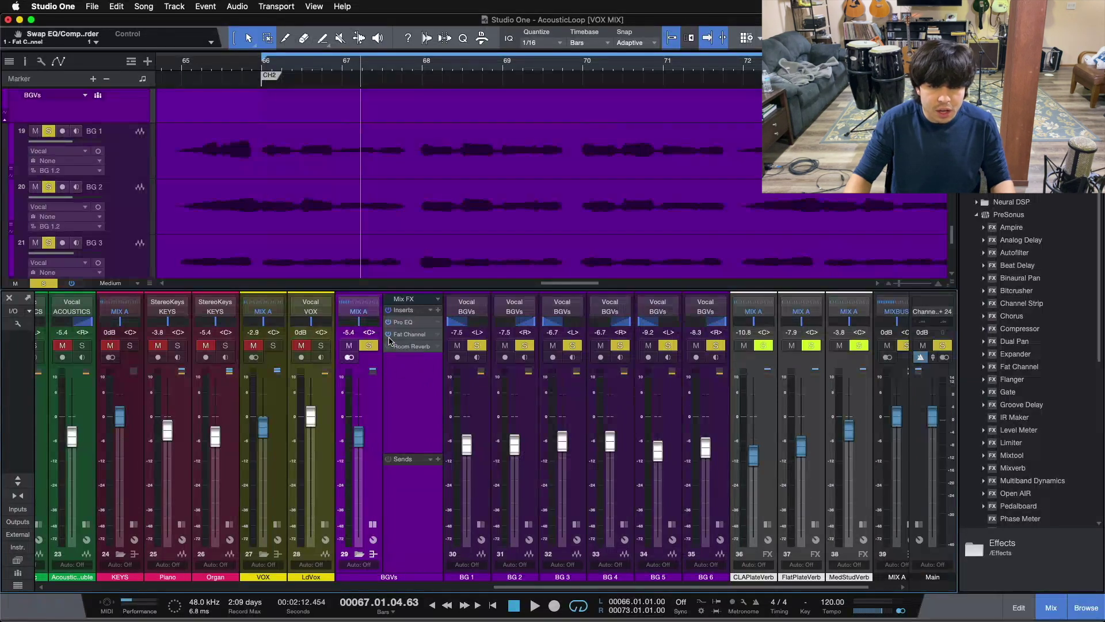
{"action": "left_click", "coordinate": [406, 322]}
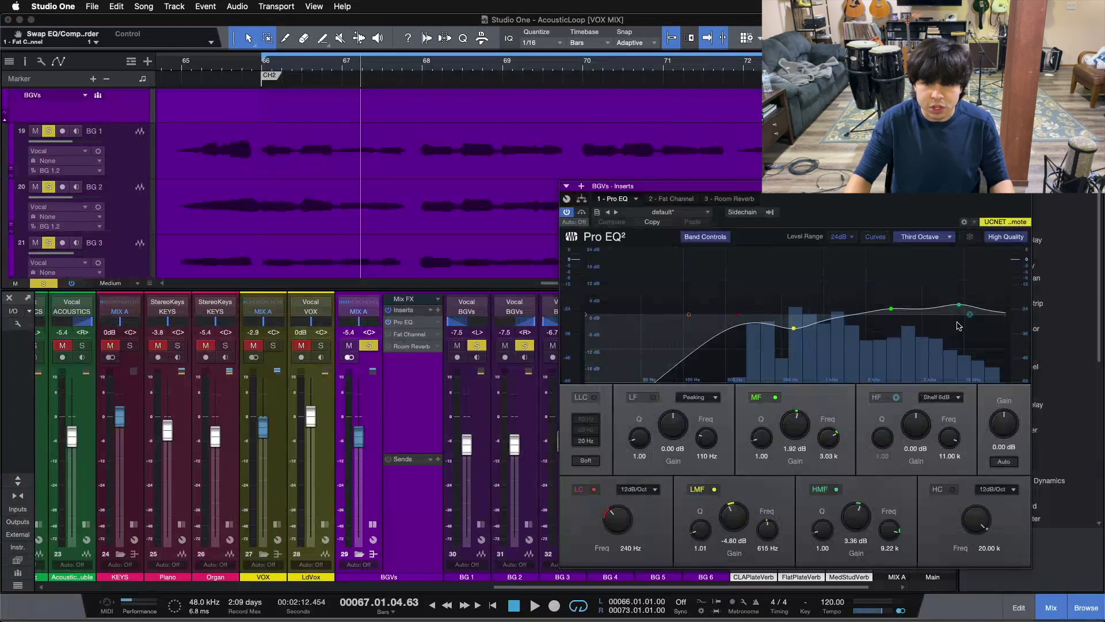
{"action": "left_click", "coordinate": [704, 489]}
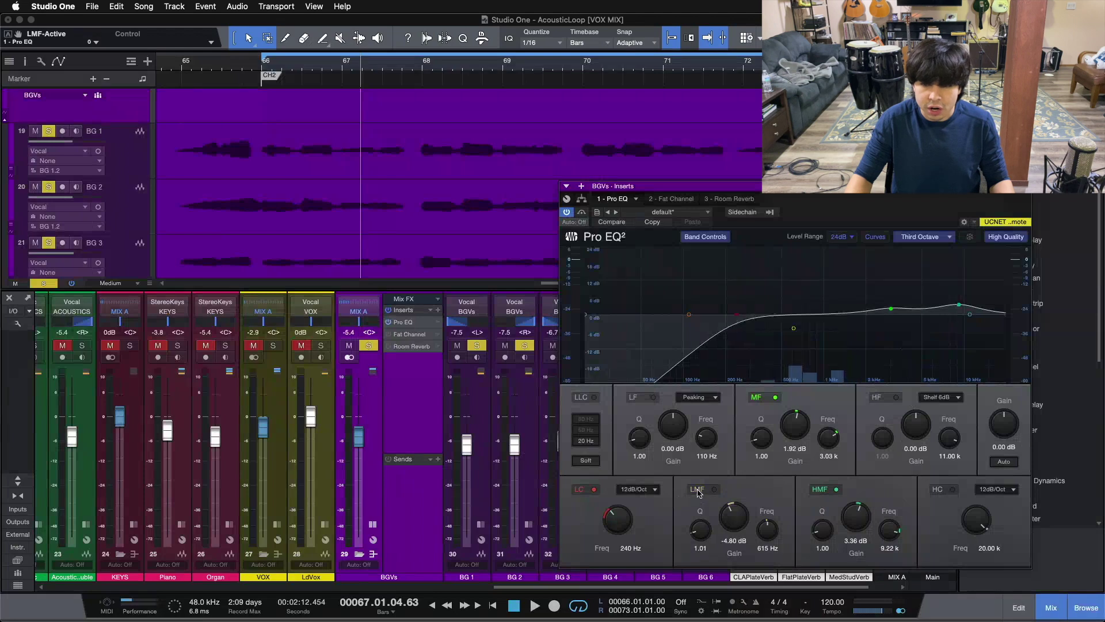
{"action": "left_click", "coordinate": [774, 399]}
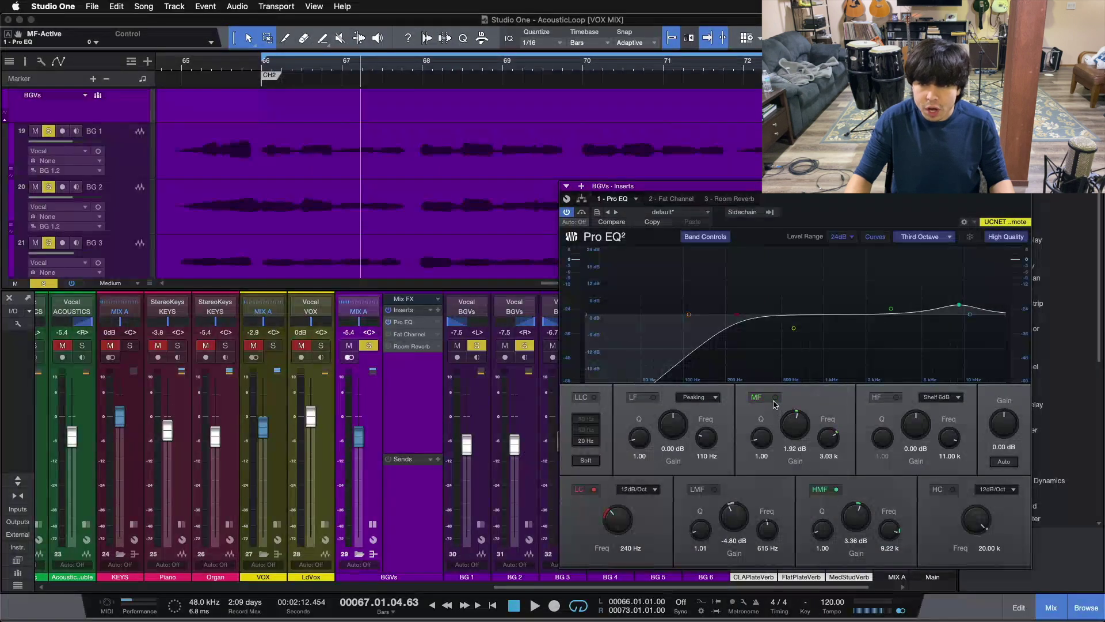
{"action": "left_click", "coordinate": [836, 489]}
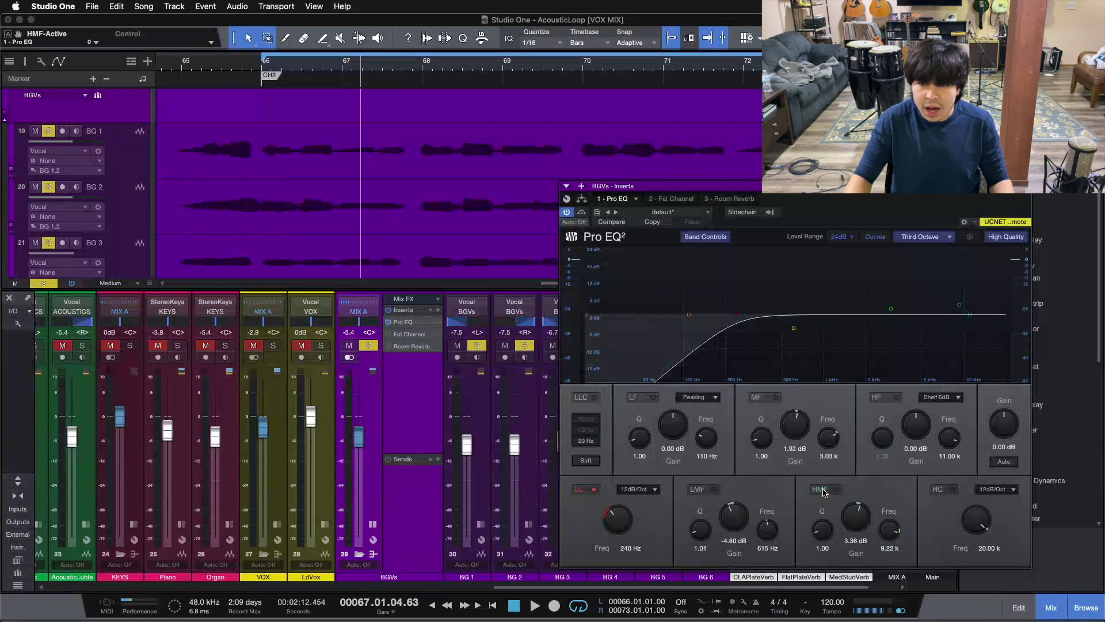
{"action": "left_click", "coordinate": [593, 490]}
Compare the soloed backing vocals with the 240 Hz low cut on and off during playback, leaving the low cut on.
{"action": "key", "text": "space"}
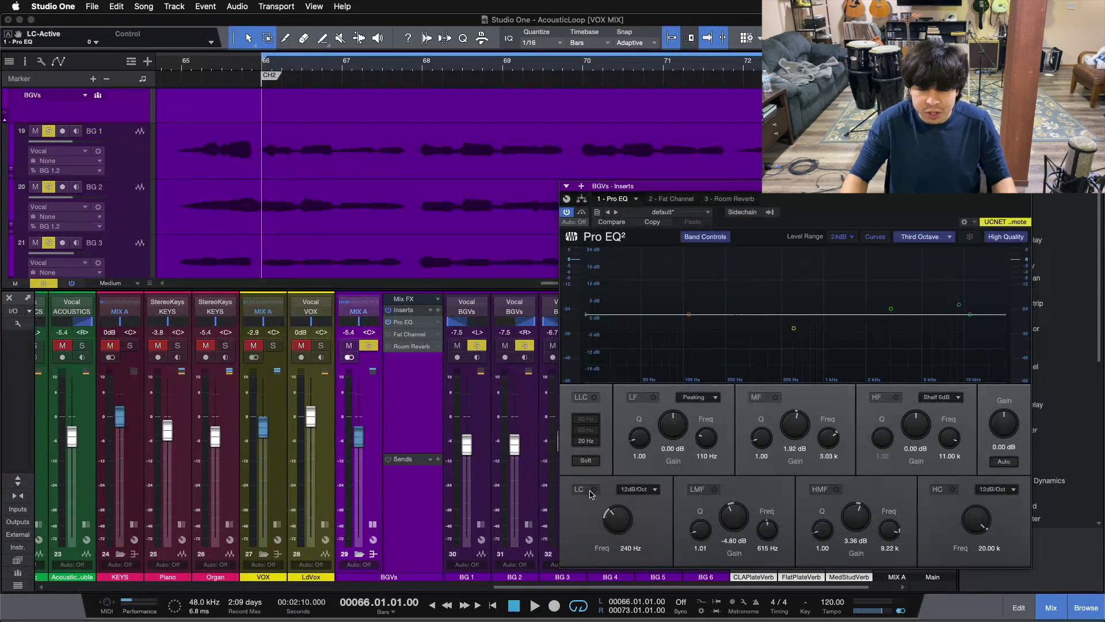
{"action": "left_click", "coordinate": [593, 490]}
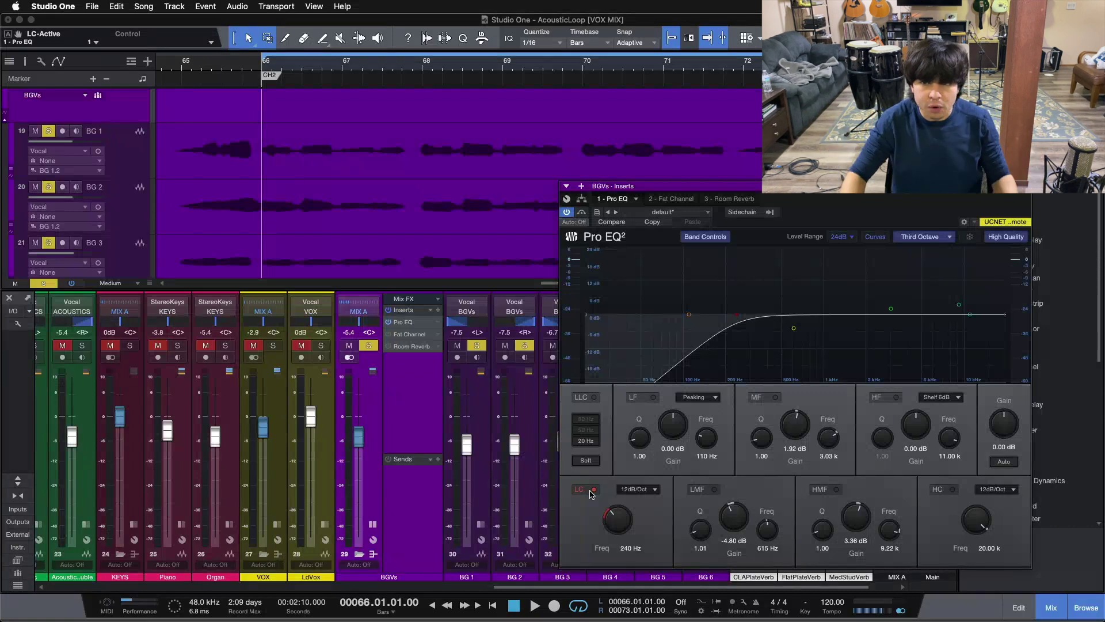
{"action": "left_click_drag", "start_coordinate": [811, 210], "coordinate": [712, 214]}
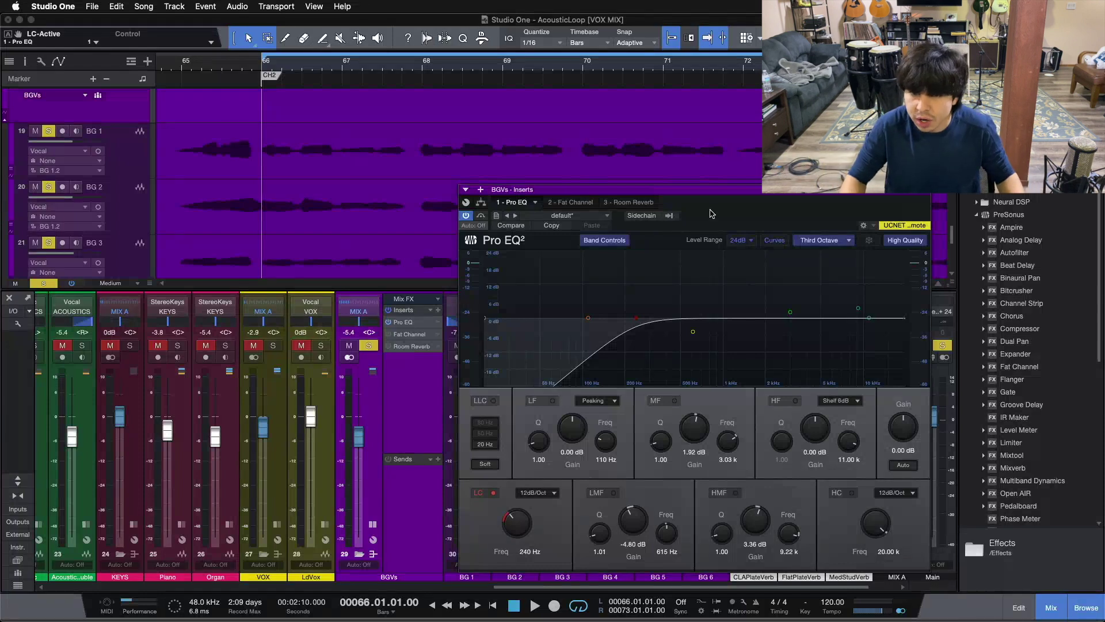
{"action": "left_click", "coordinate": [481, 494]}
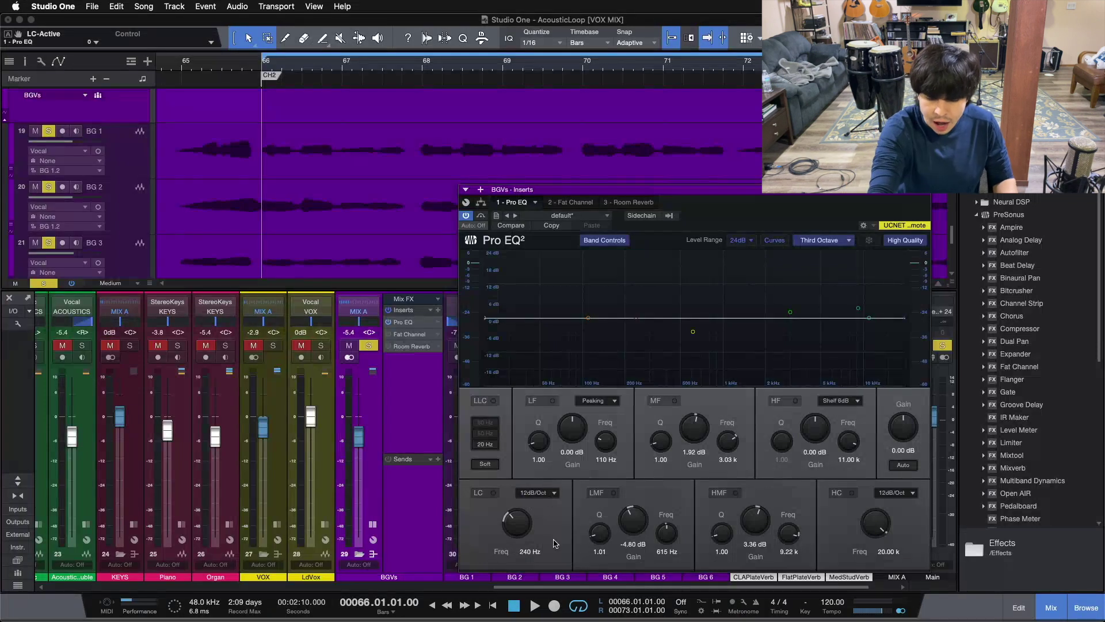
{"action": "key", "text": "space"}
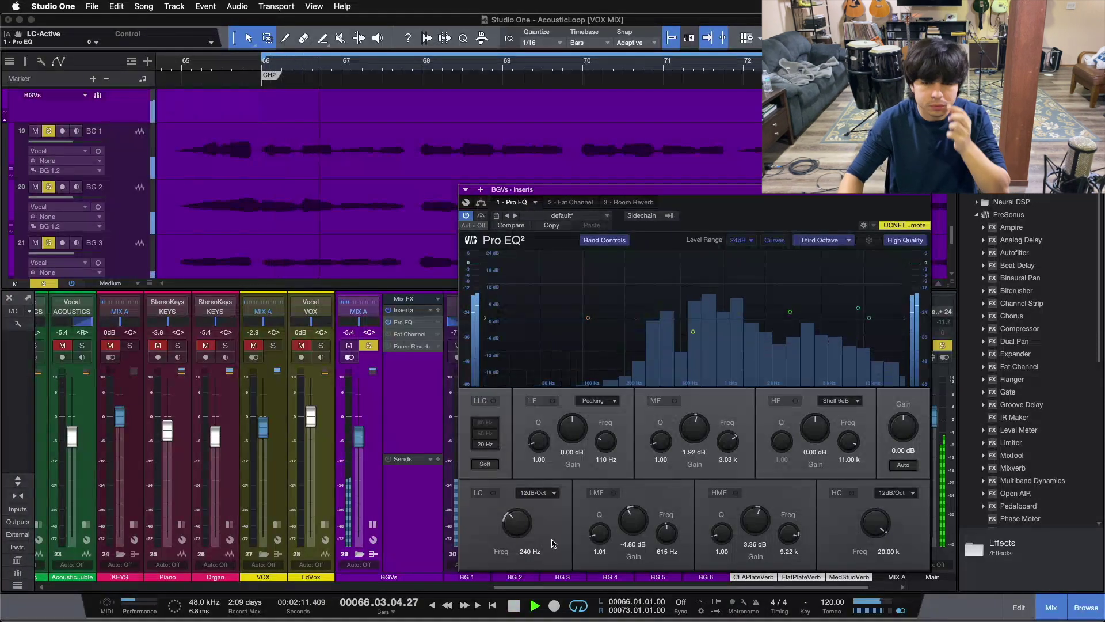
{"action": "left_click", "coordinate": [489, 494]}
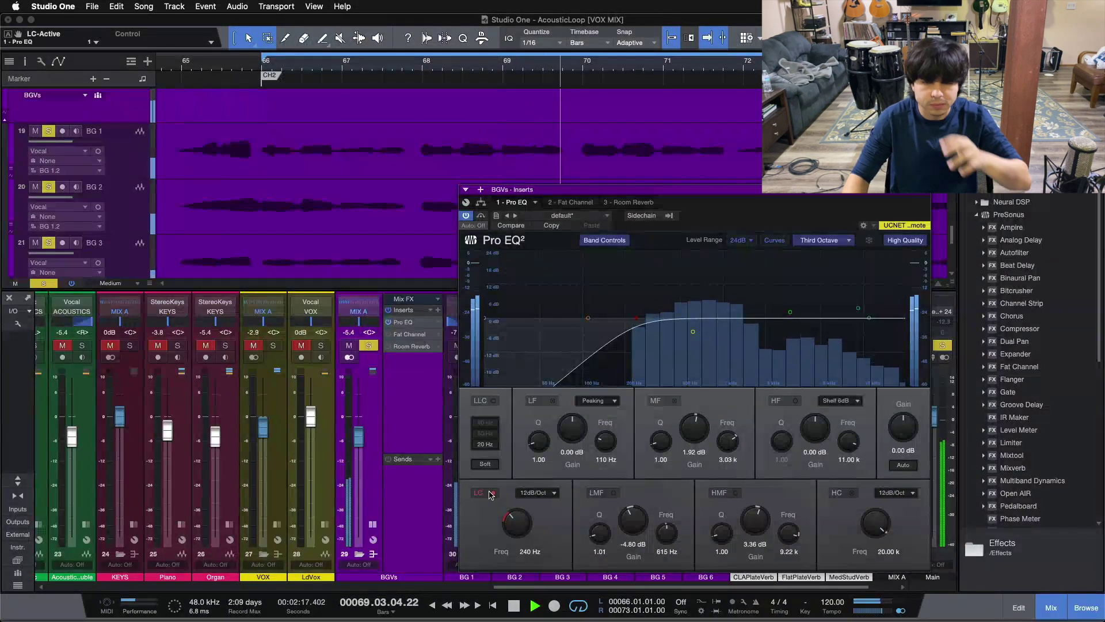
{"action": "left_click", "coordinate": [490, 493]}
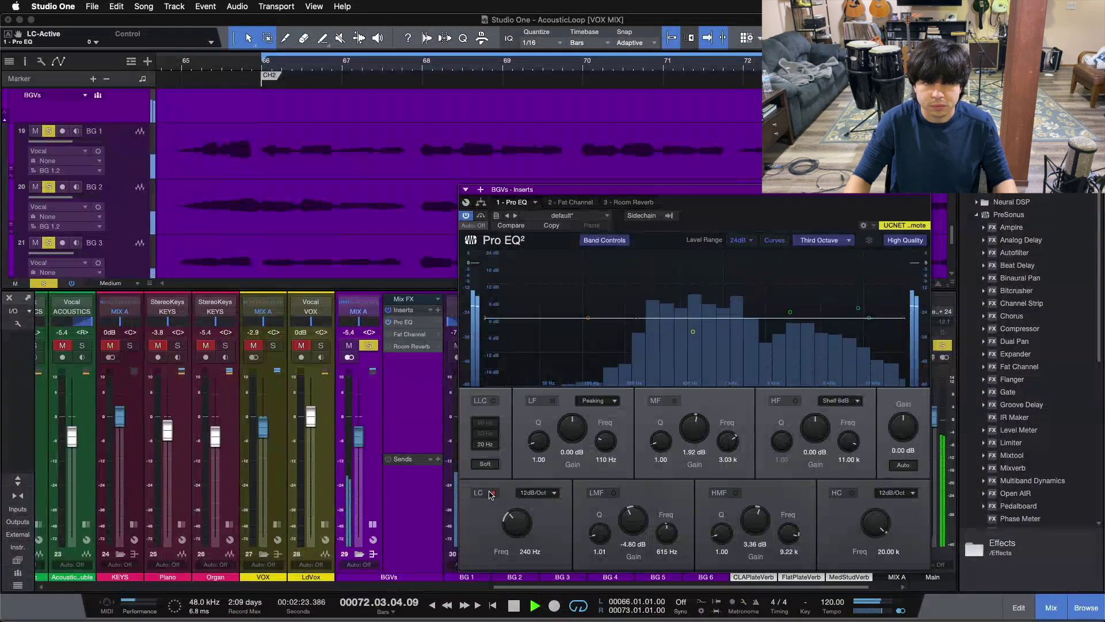
{"action": "left_click", "coordinate": [489, 494]}
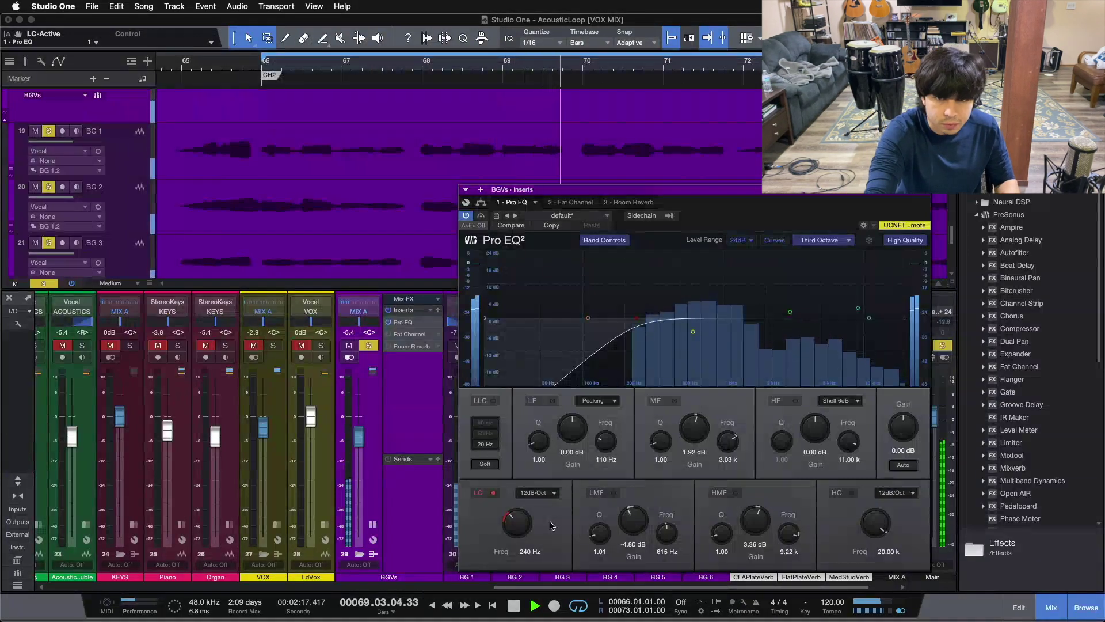
{"action": "key", "text": "space"}
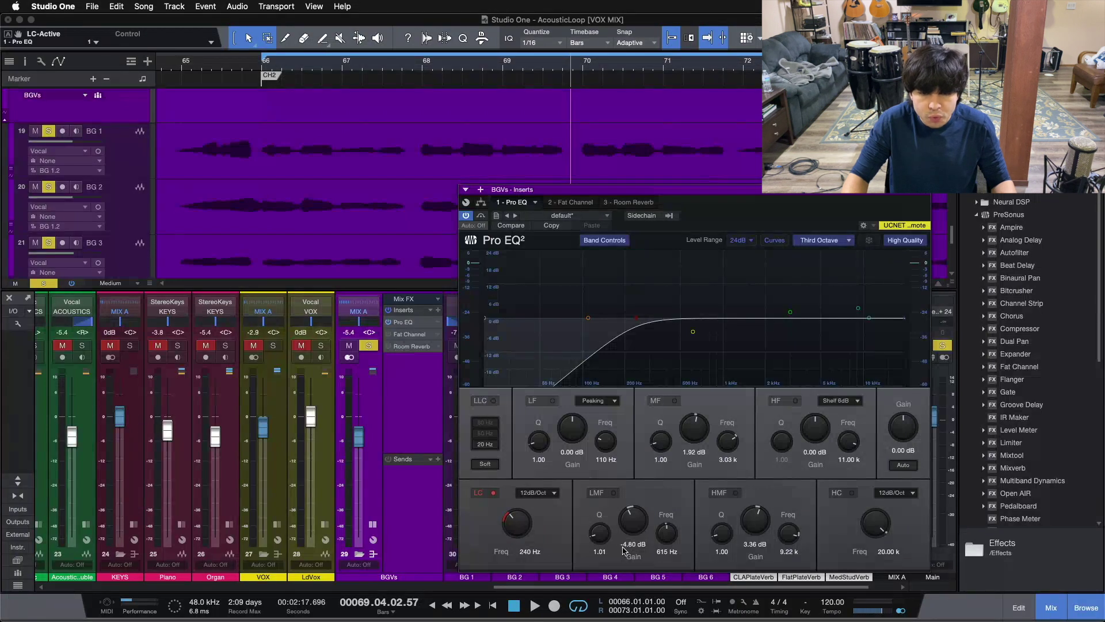
Play the backing vocals without the LMF band, and enable its -4.80 dB cut at 615 Hz during playback.
{"action": "left_click", "coordinate": [614, 493]}
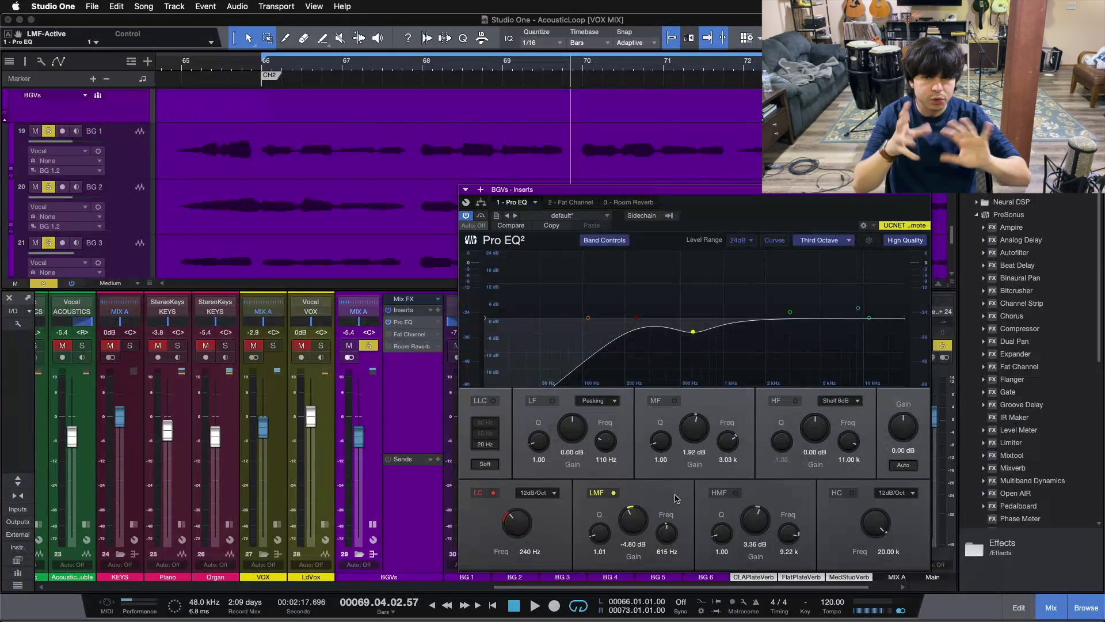
{"action": "left_click", "coordinate": [614, 493]}
{"action": "key", "text": "space"}
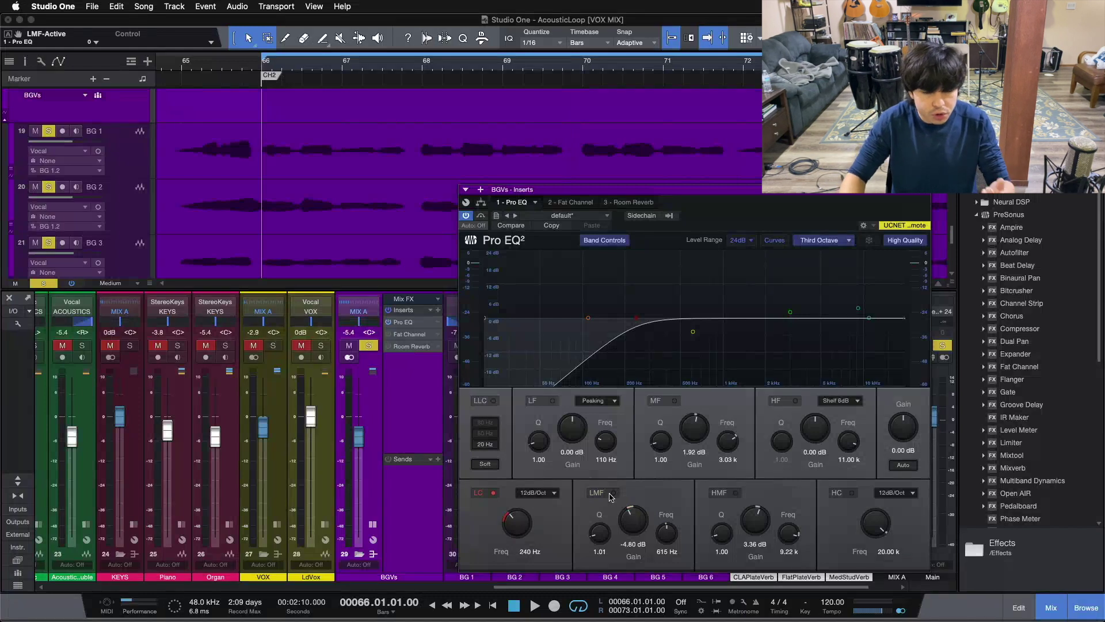
{"action": "left_click", "coordinate": [611, 497]}
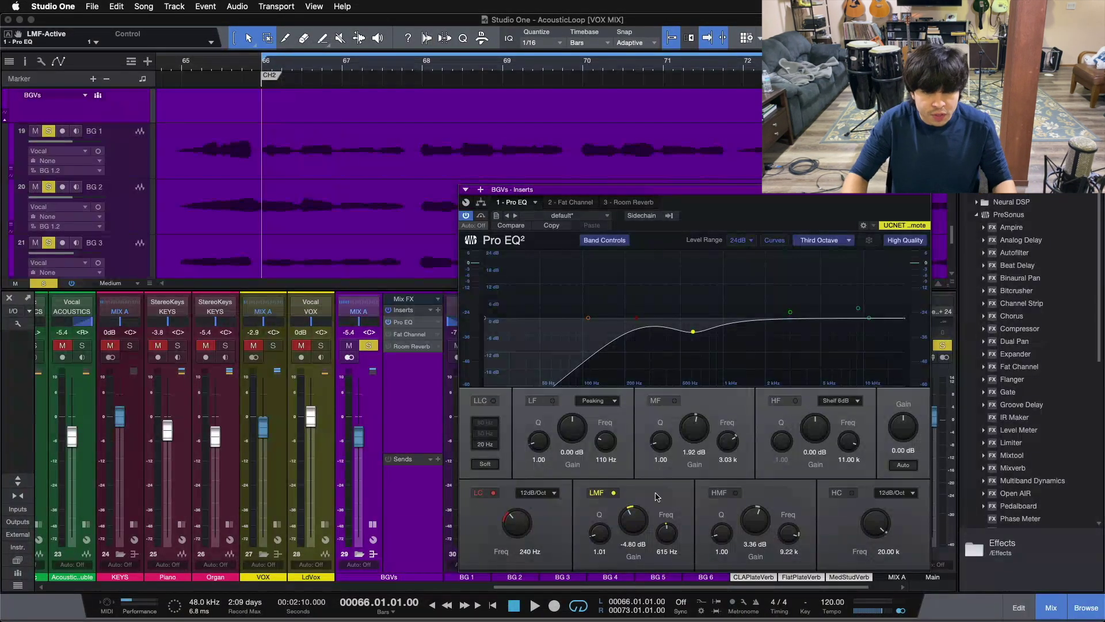
{"action": "left_click", "coordinate": [596, 495]}
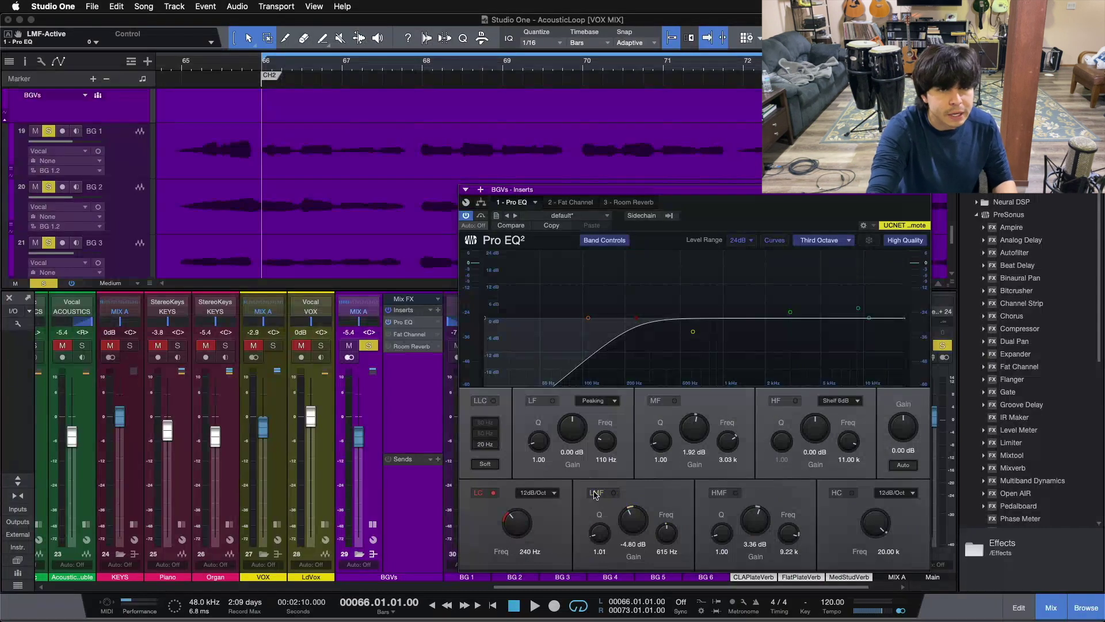
{"action": "key", "text": "space"}
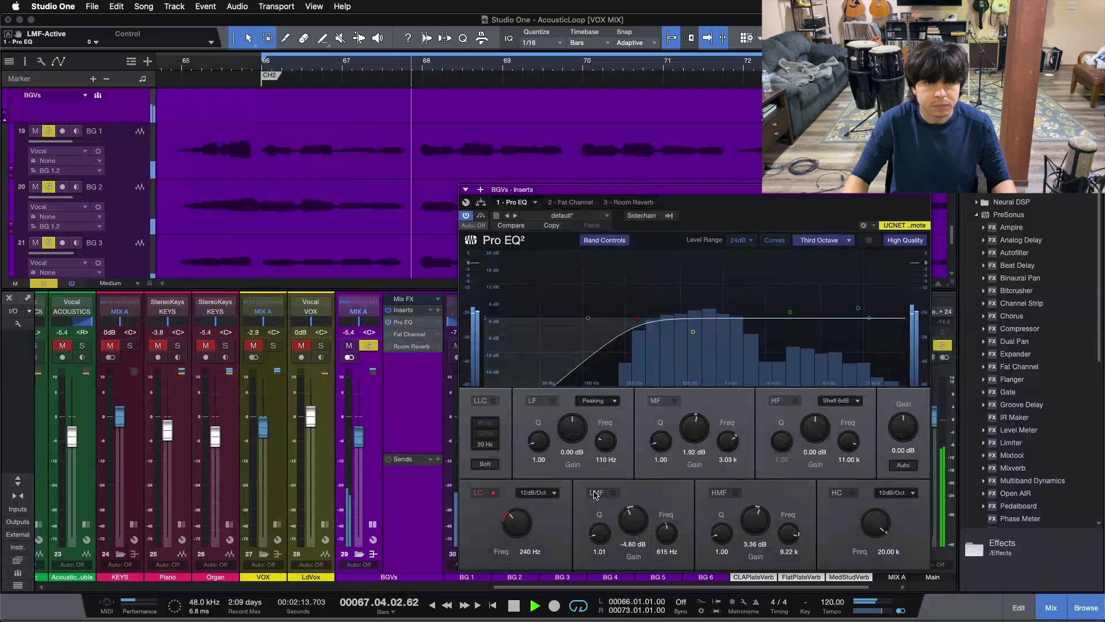
{"action": "left_click", "coordinate": [595, 494]}
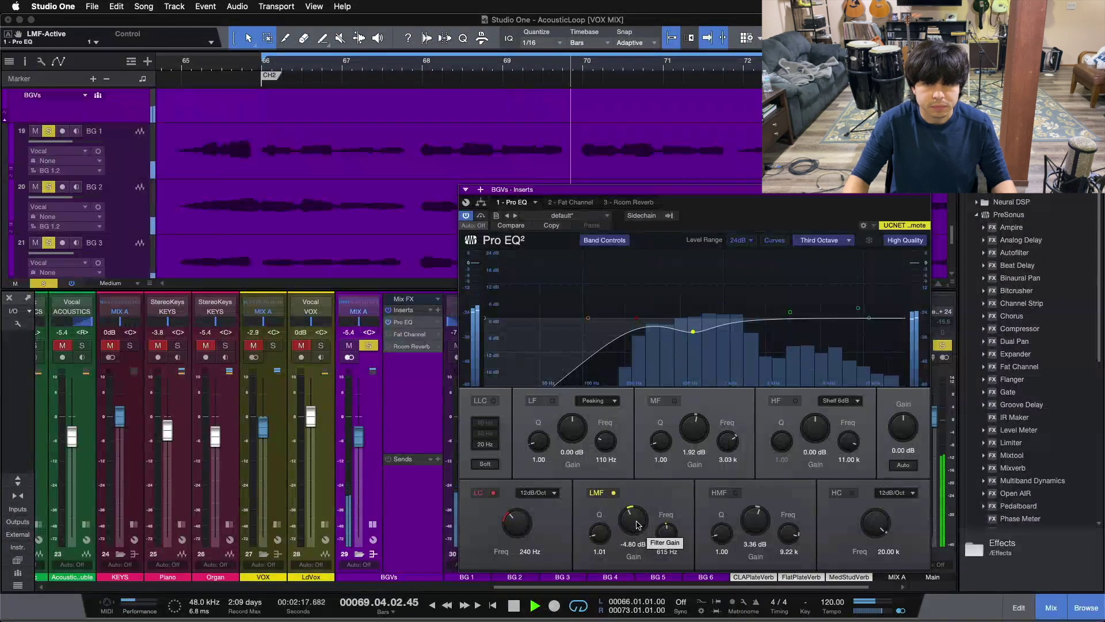
Boost the LMF gain to 11.52 dB to audition the 615 Hz area, and restore the gain to -4.80 dB.
{"action": "left_click_drag", "start_coordinate": [637, 524], "coordinate": [638, 483]}
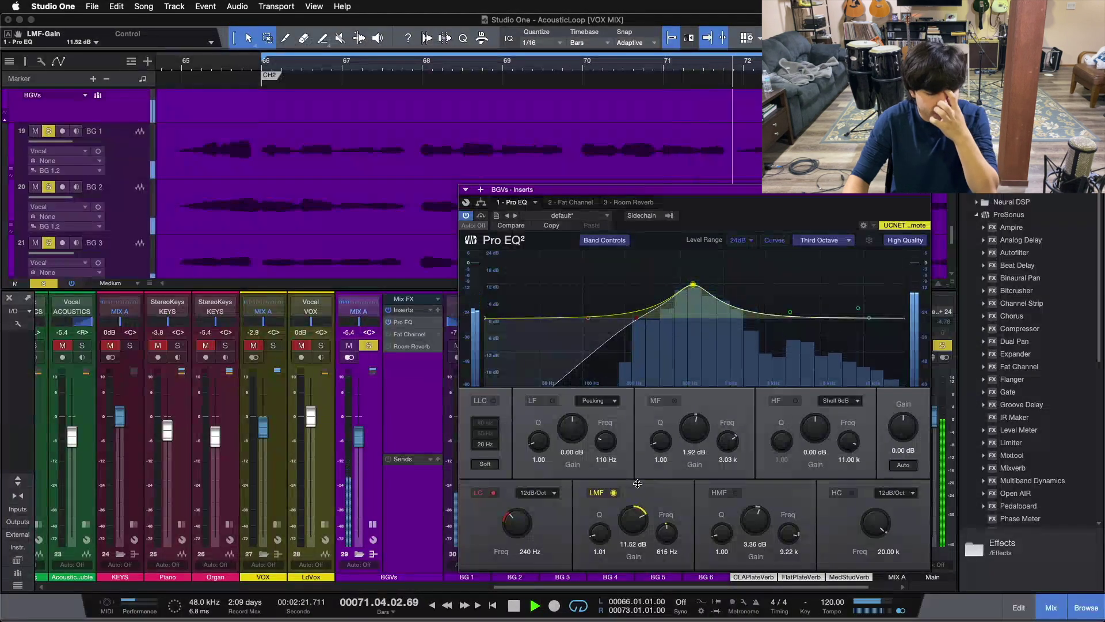
{"action": "left_click_drag", "start_coordinate": [638, 483], "coordinate": [661, 495]}
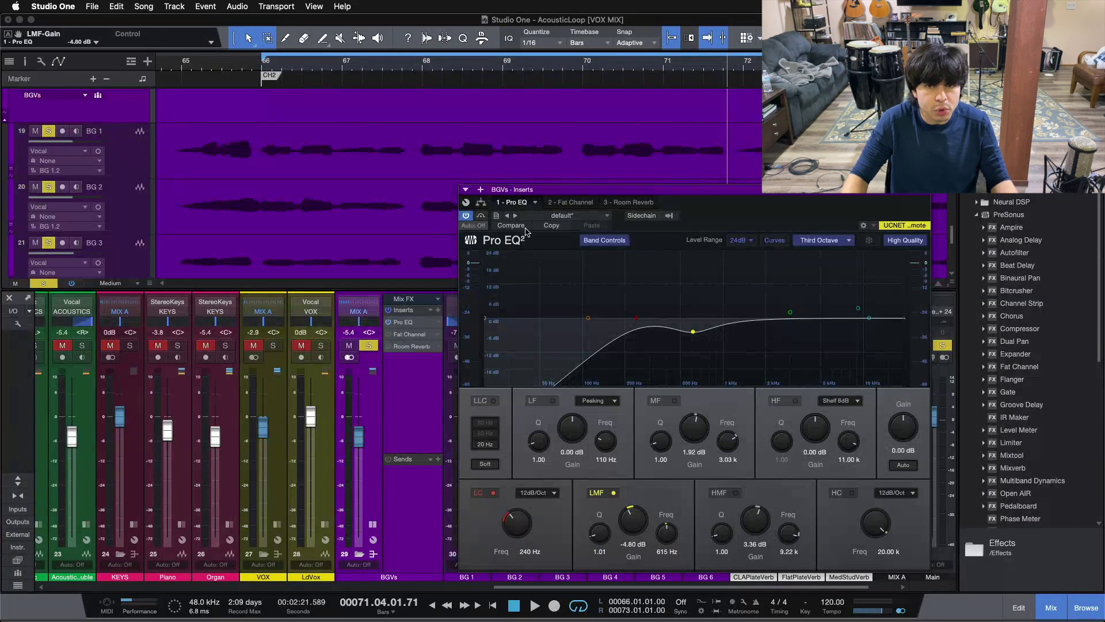
Open and enable the Fat Channel insert on the BGVs bus, and look through its compressor models, keeping the FET compressor.
{"action": "left_click", "coordinate": [576, 203]}
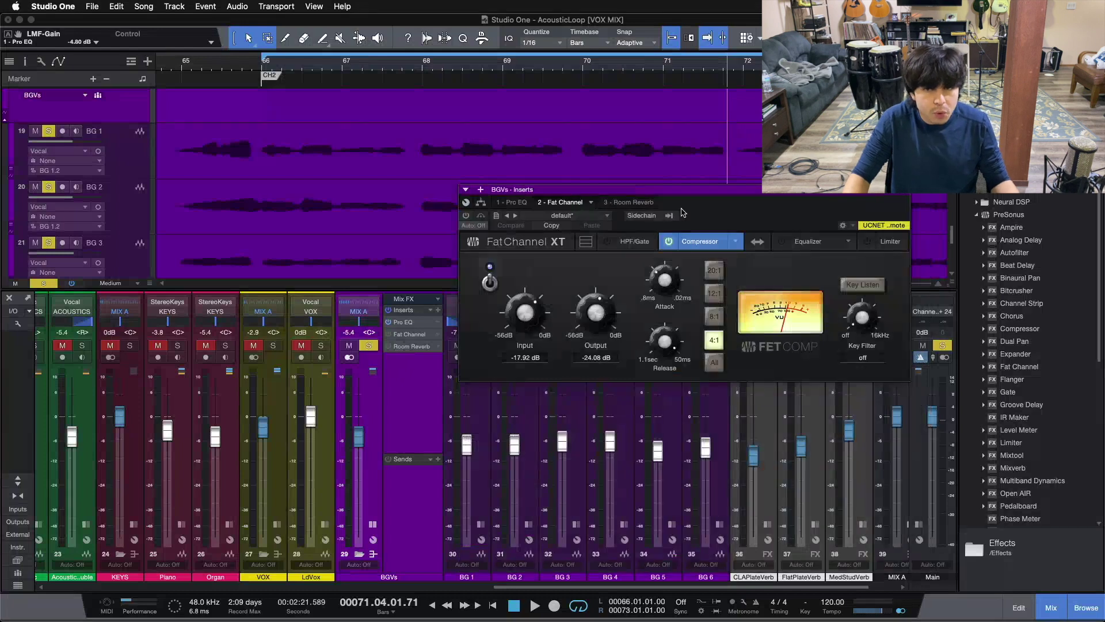
{"action": "left_click_drag", "start_coordinate": [682, 213], "coordinate": [696, 340]}
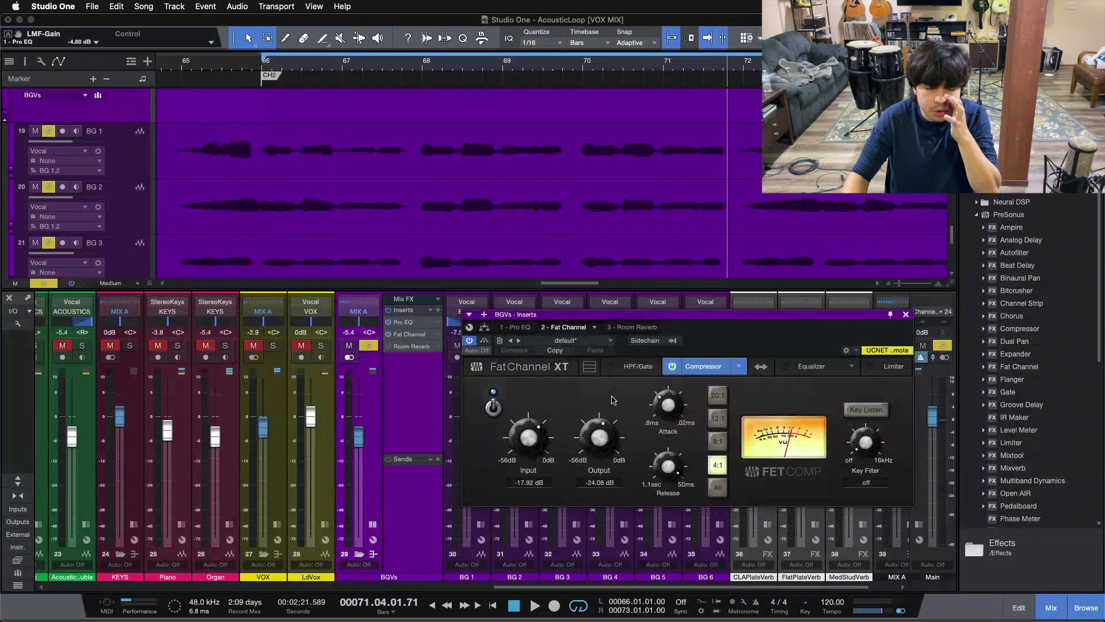
{"action": "left_click", "coordinate": [739, 367]}
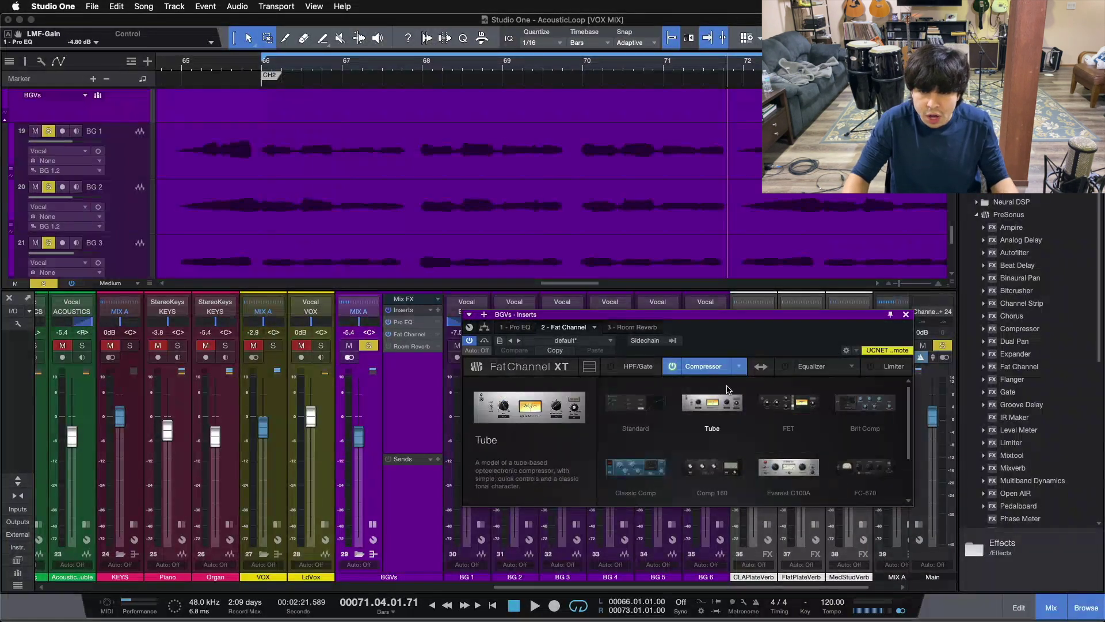
{"action": "left_click", "coordinate": [771, 345]}
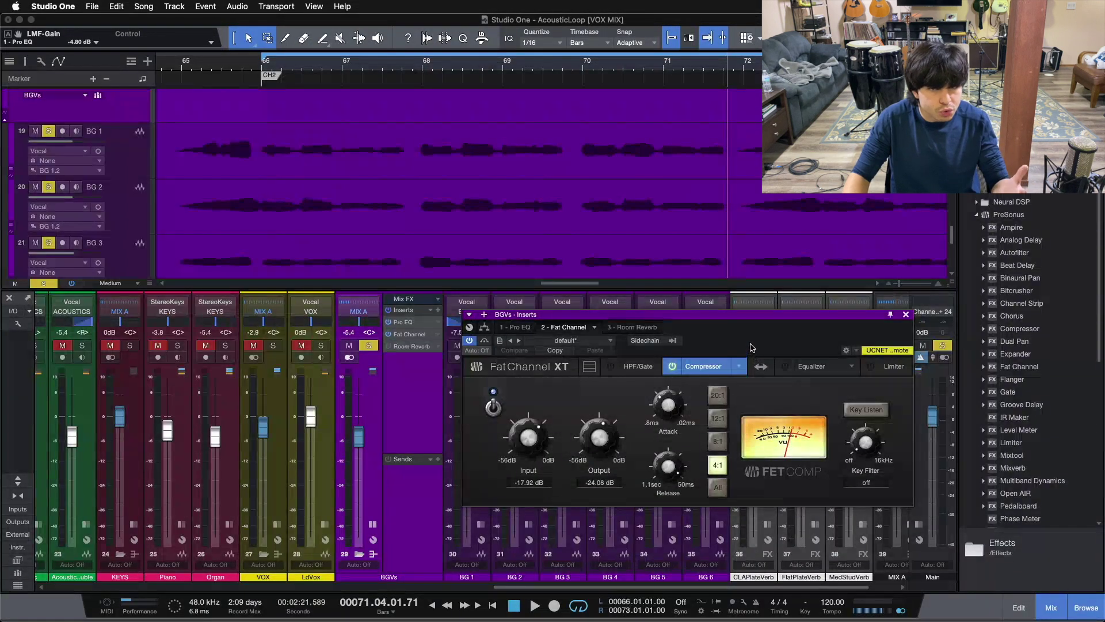
Hide the mixer console to view all six backing vocal tracks in the arrangement, and bring the console back.
{"action": "key", "text": "F3"}
{"action": "left_click_drag", "start_coordinate": [753, 352], "coordinate": [656, 537]}
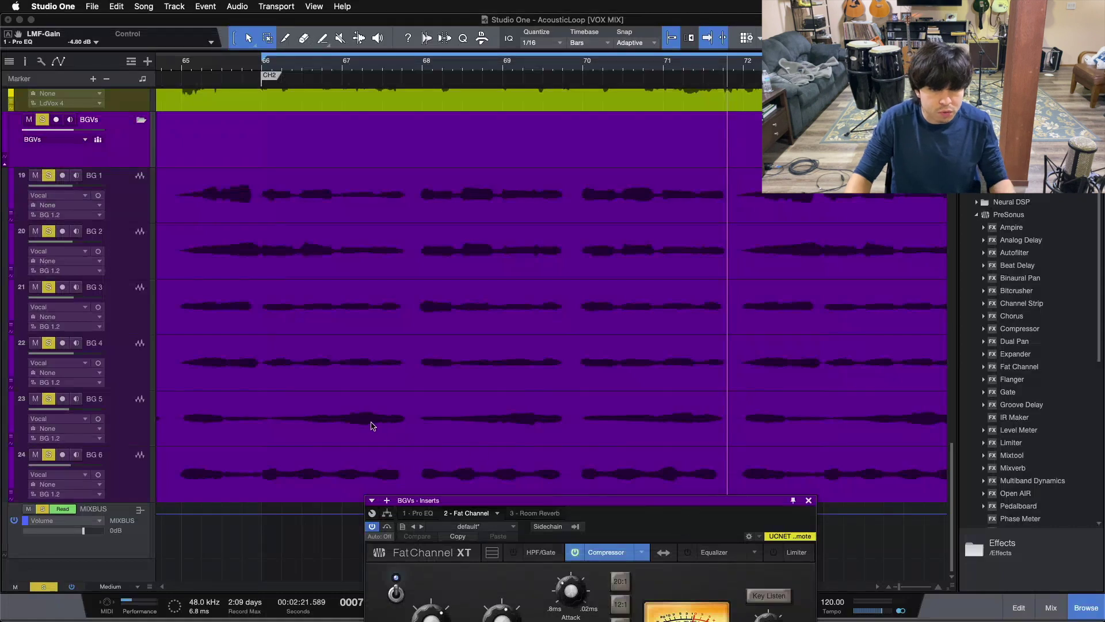
{"action": "left_click_drag", "start_coordinate": [703, 524], "coordinate": [666, 272]}
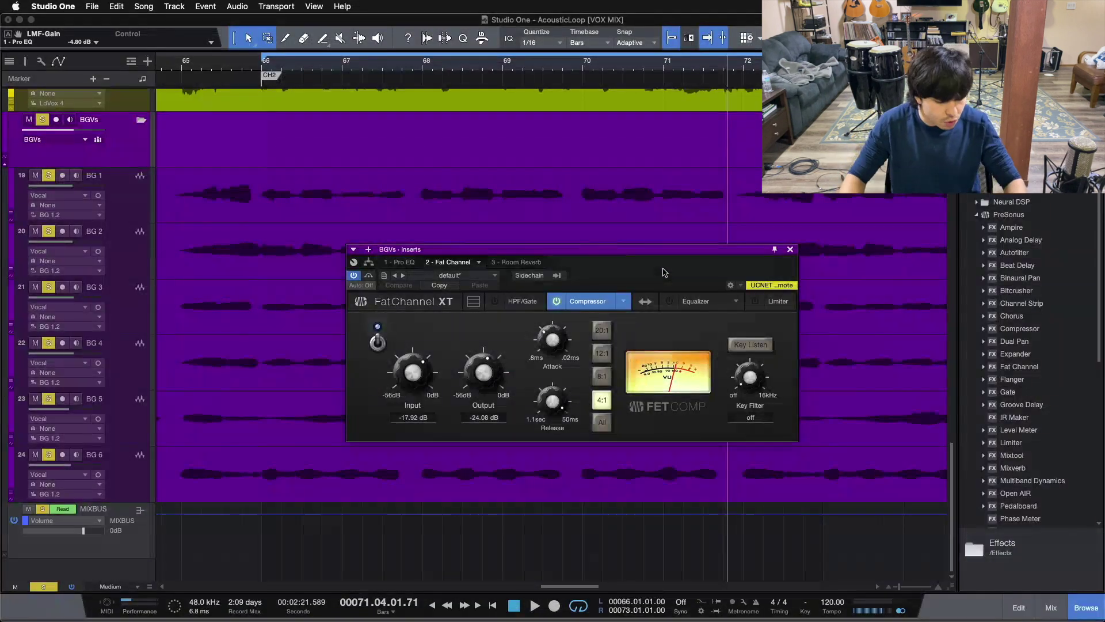
{"action": "key", "text": "F3"}
{"action": "left_click_drag", "start_coordinate": [666, 272], "coordinate": [763, 326]}
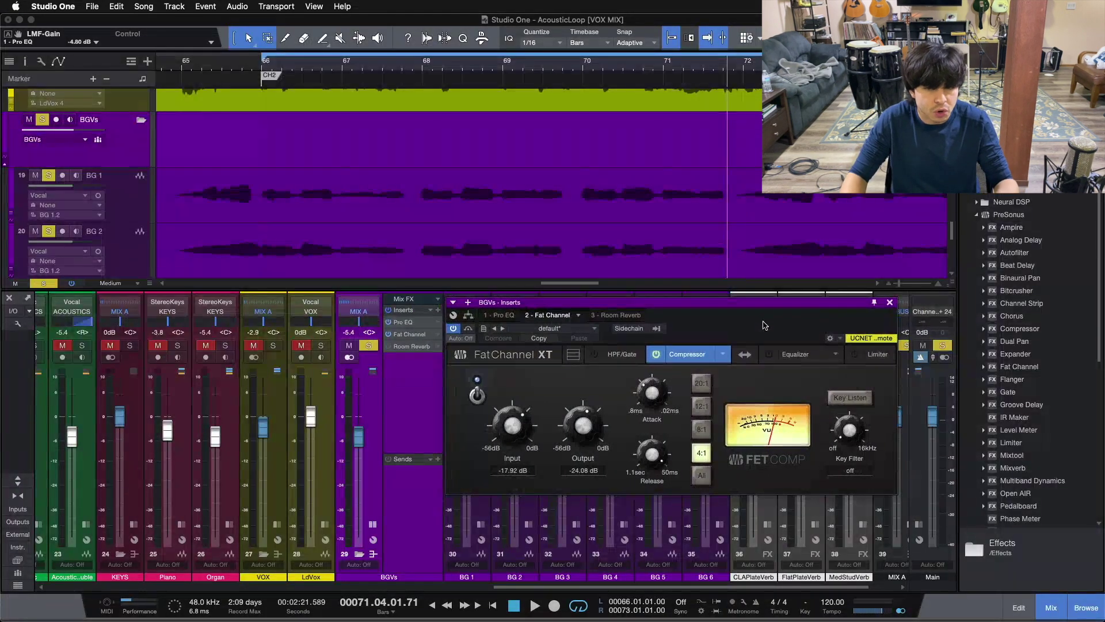
Compare the soloed backing vocals with the FET compressor off and on during playback, leaving the compressor on.
{"action": "key", "text": "space"}
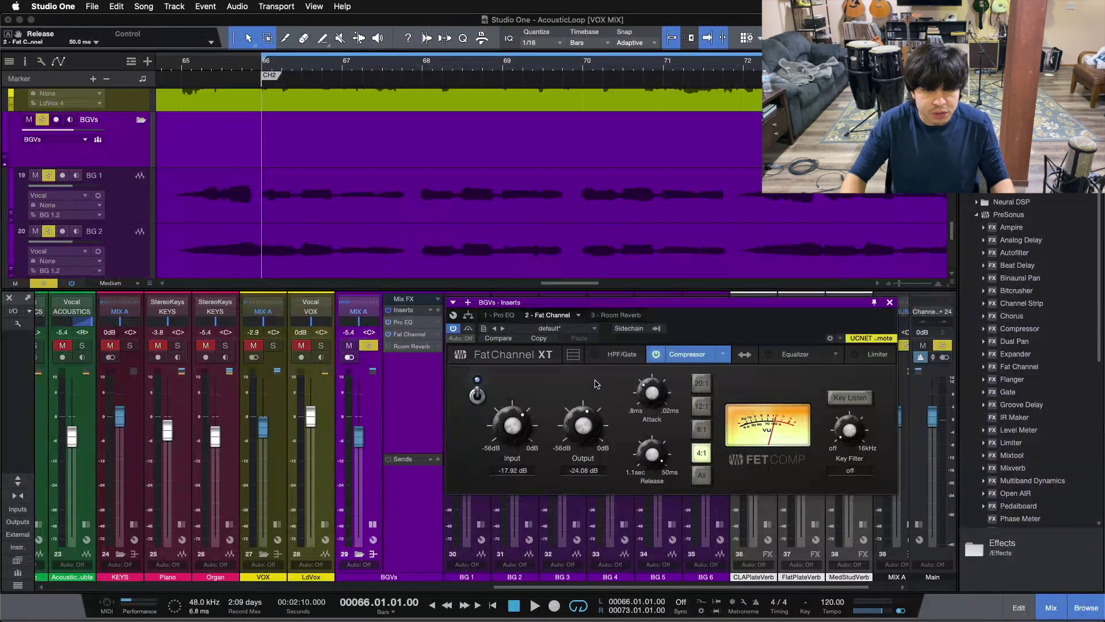
{"action": "left_click", "coordinate": [477, 395]}
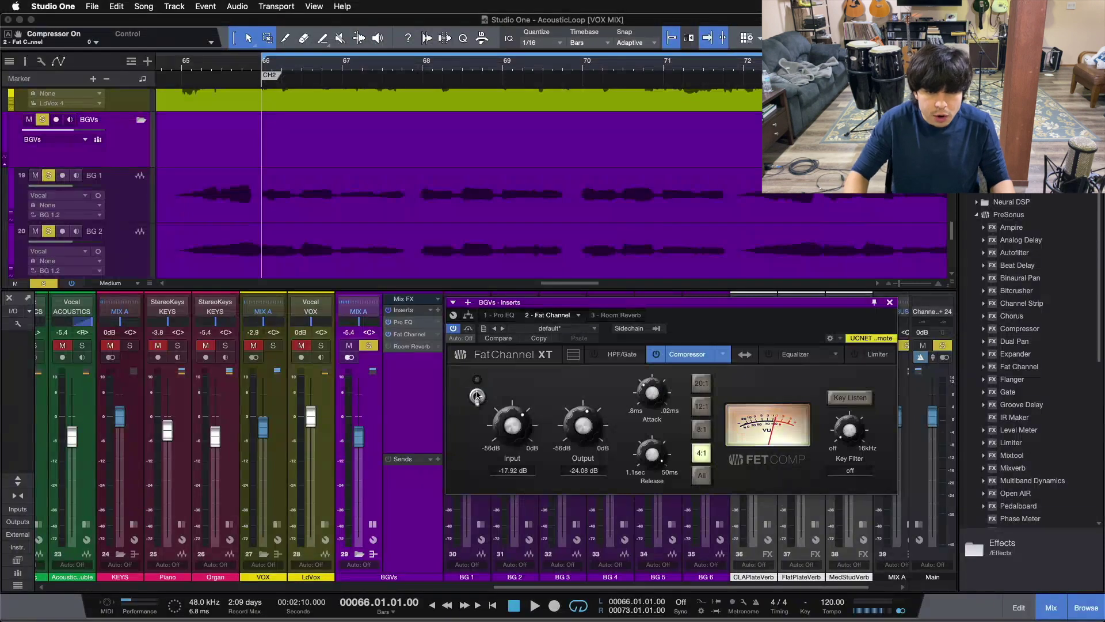
{"action": "key", "text": "space"}
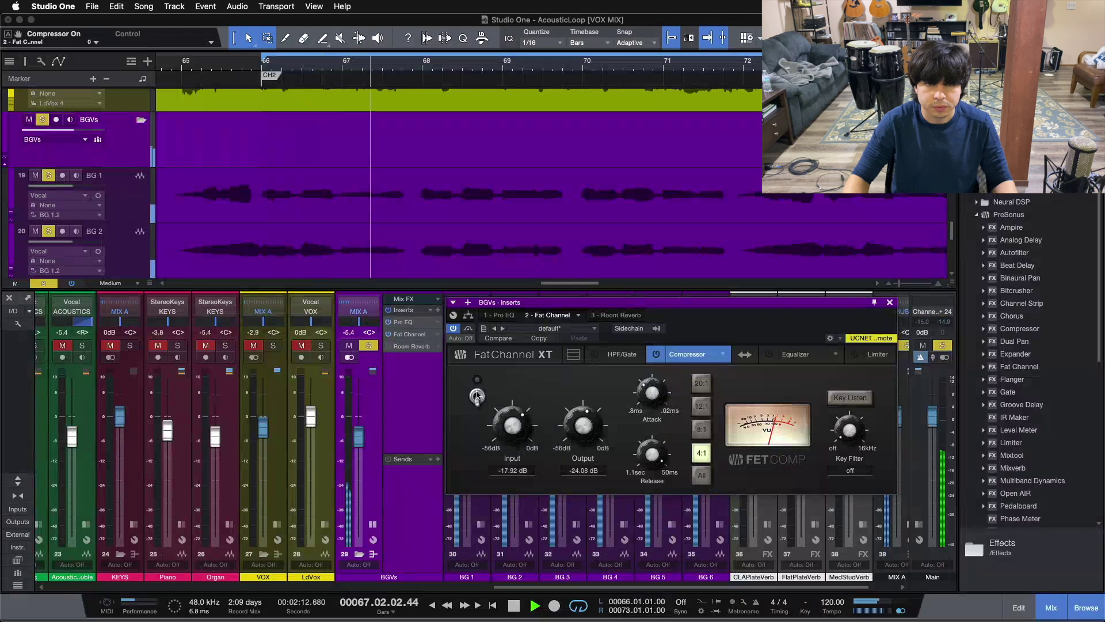
{"action": "left_click", "coordinate": [476, 395]}
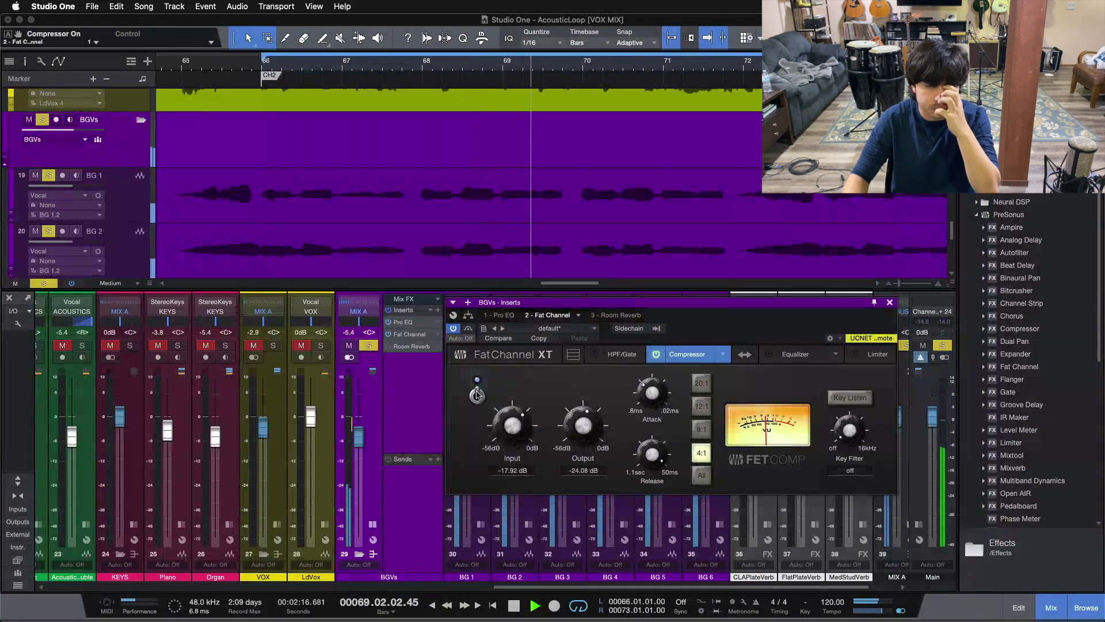
{"action": "left_click", "coordinate": [477, 395]}
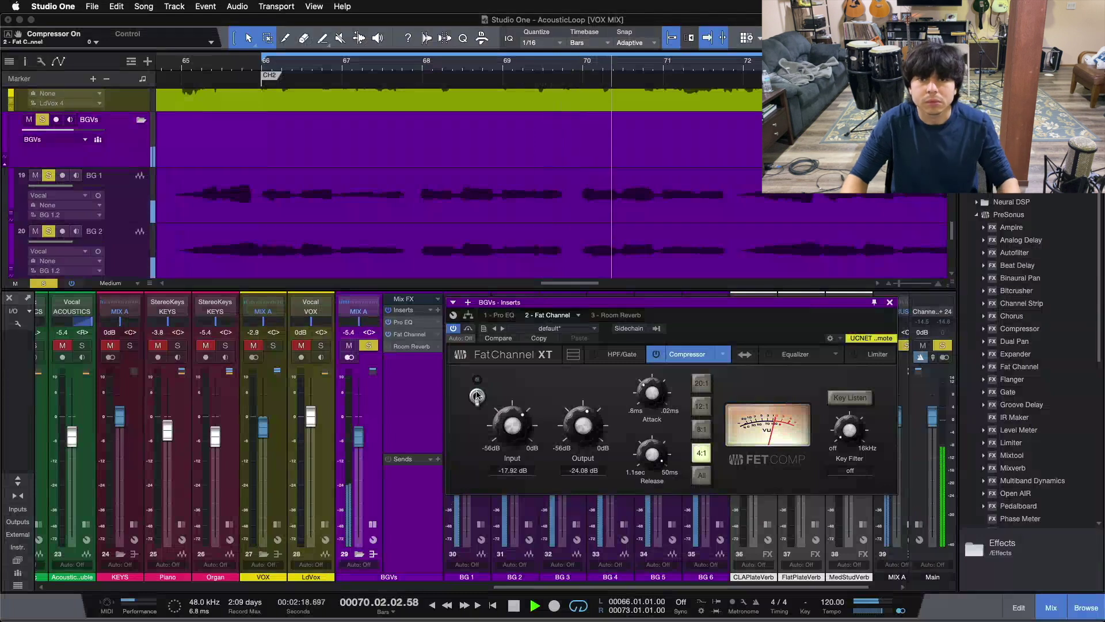
{"action": "left_click", "coordinate": [476, 395]}
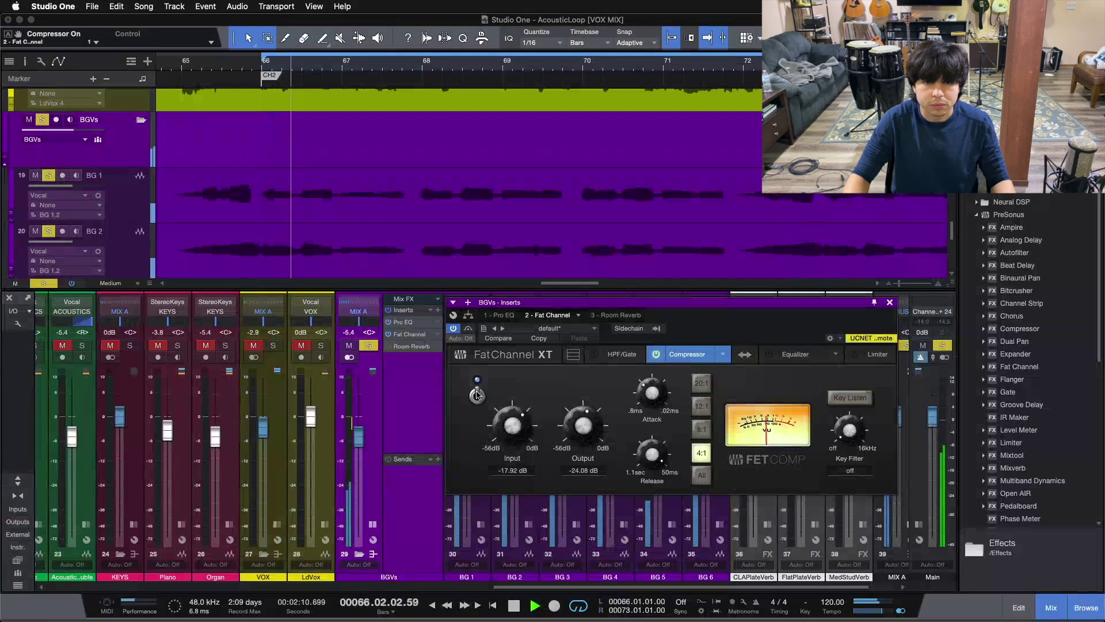
{"action": "left_click", "coordinate": [476, 395]}
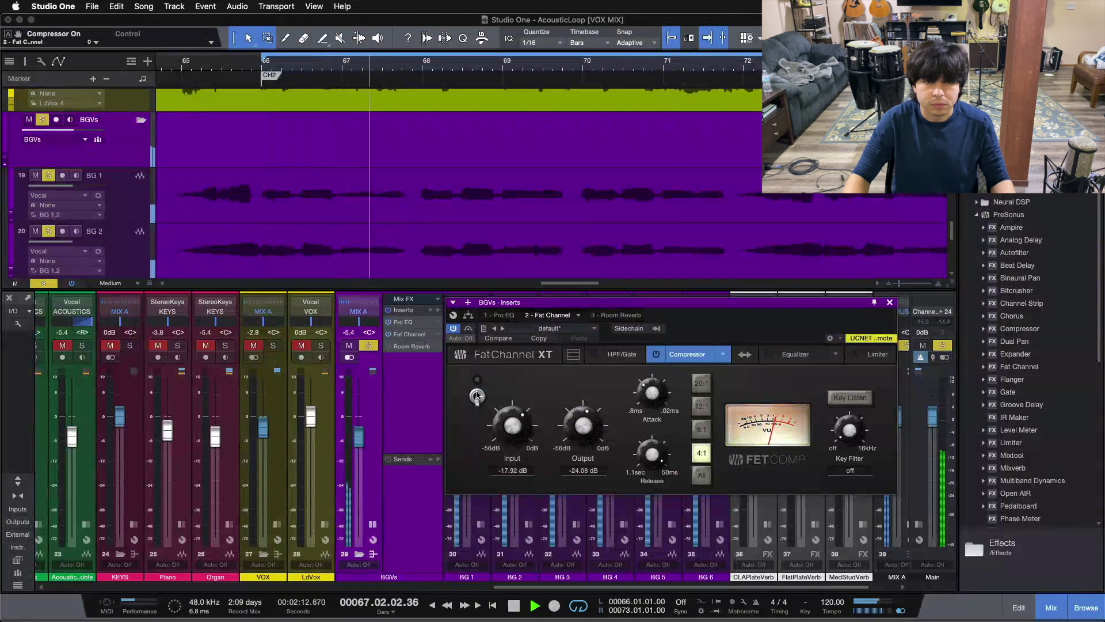
{"action": "left_click", "coordinate": [476, 395]}
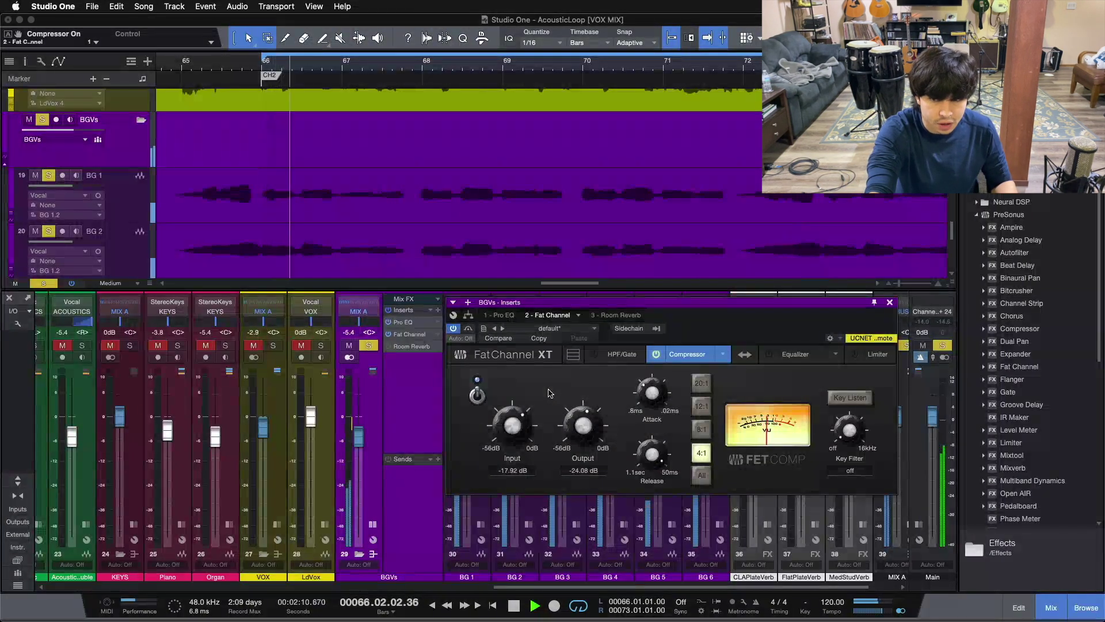
{"action": "key", "text": "space"}
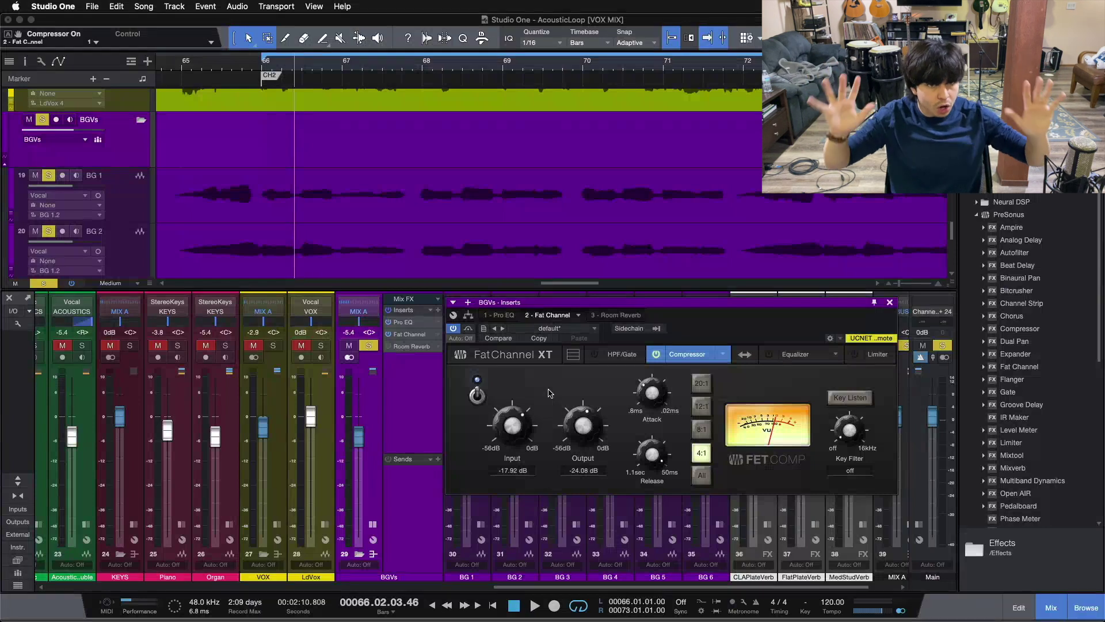
Open the Pro EQ on the BGVs bus and check the HMF boost of 3.36 dB at 9.22 kHz, leaving the band off.
{"action": "left_click", "coordinate": [504, 315]}
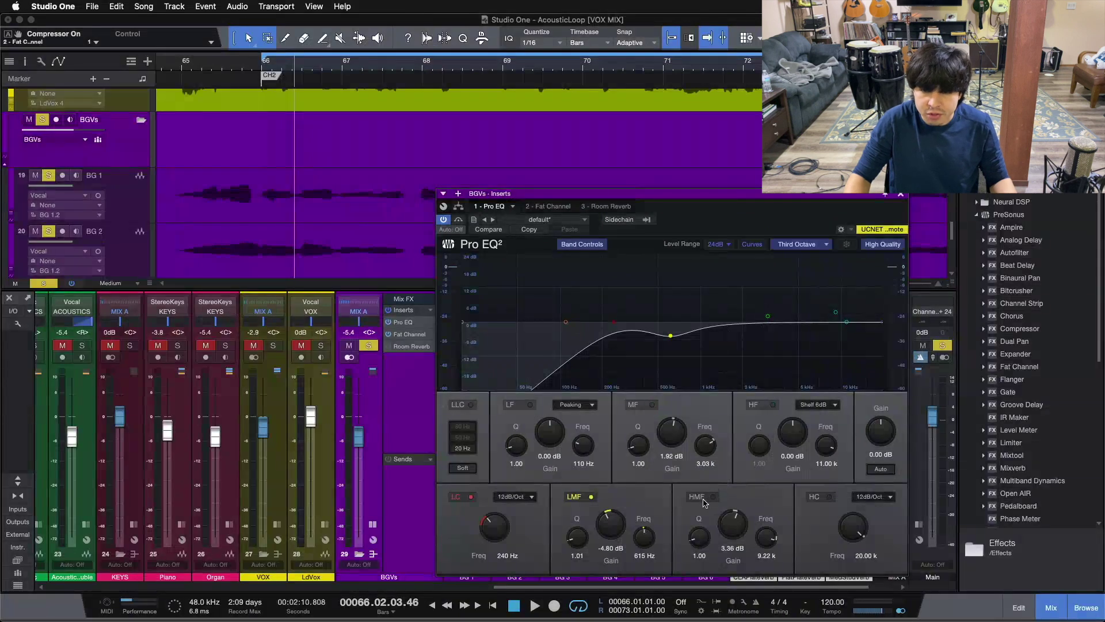
{"action": "left_click", "coordinate": [767, 408]}
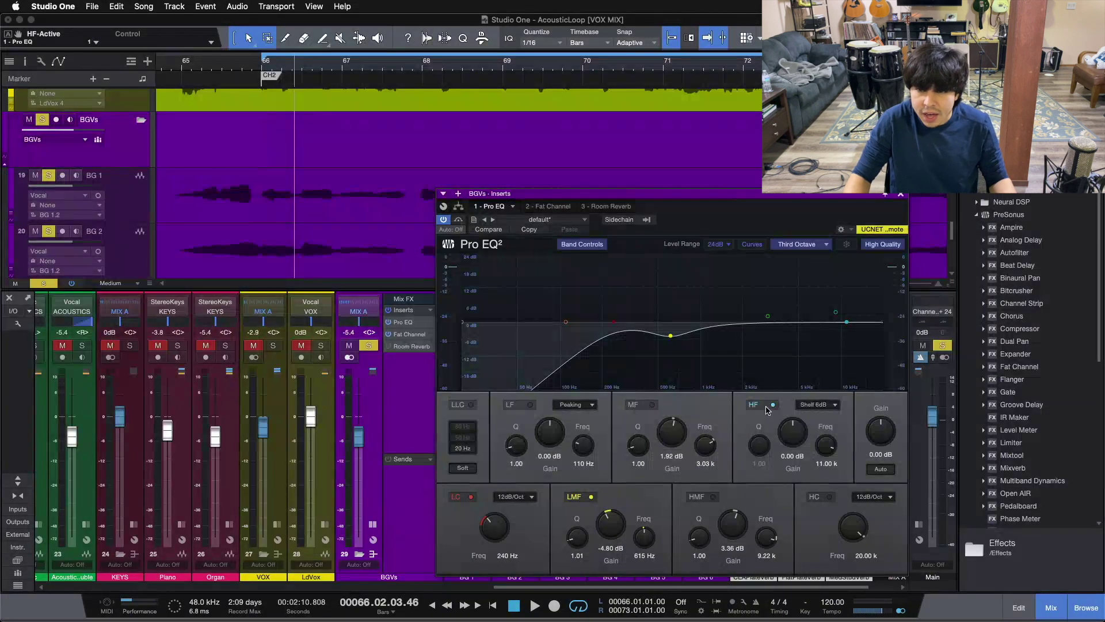
{"action": "left_click", "coordinate": [768, 408]}
{"action": "left_click", "coordinate": [713, 497]}
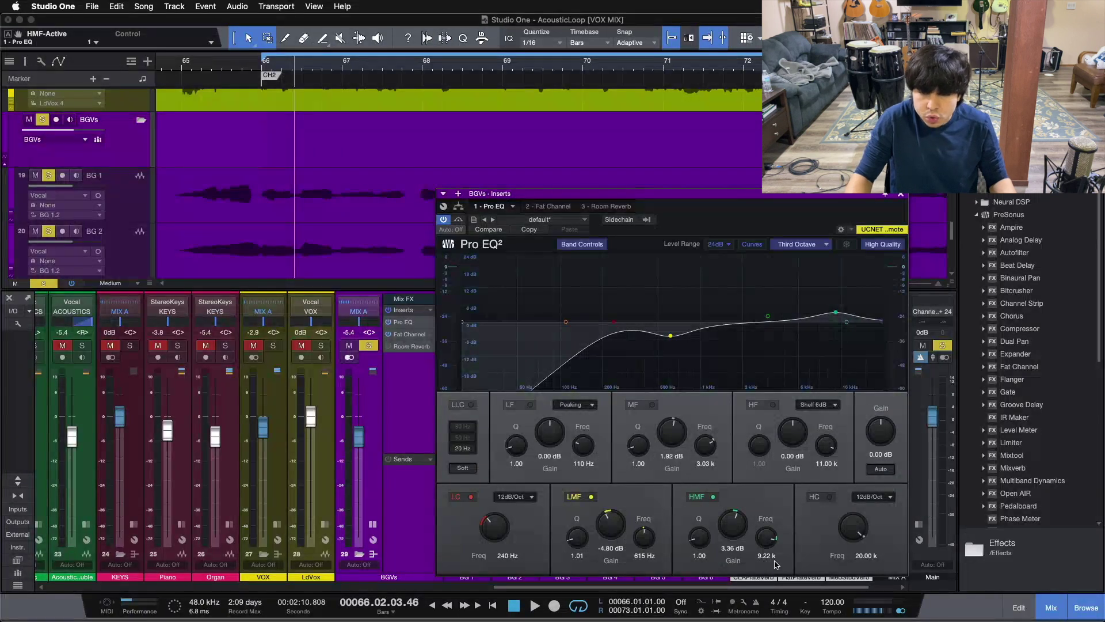
{"action": "left_click", "coordinate": [713, 497]}
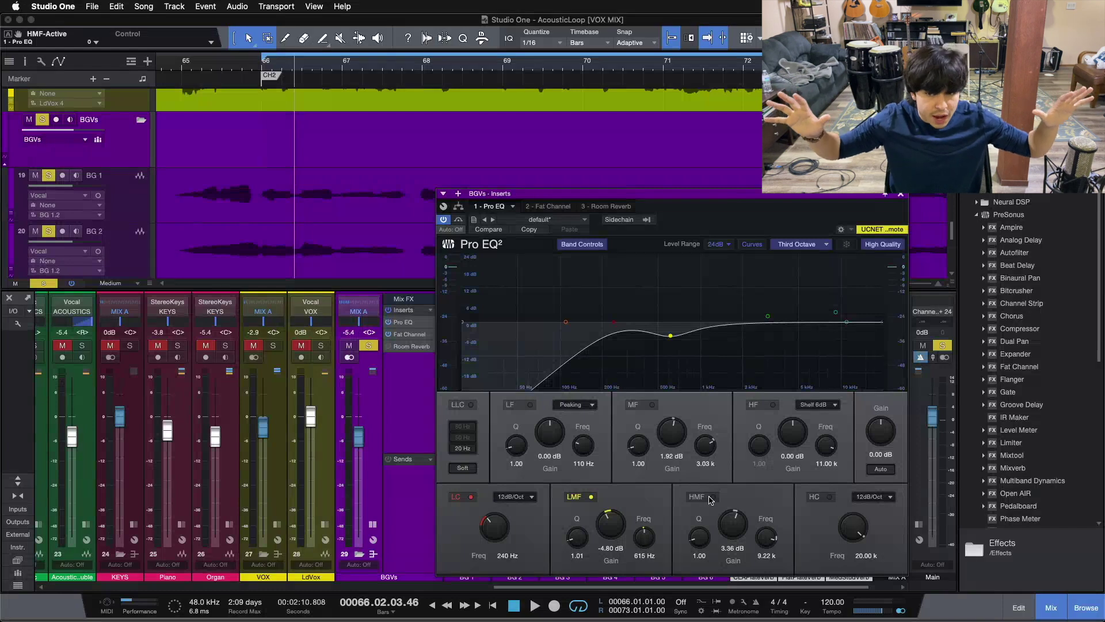
Compare the backing vocals with the 9.22 kHz HMF boost off and on during playback, leaving the band enabled.
{"action": "key", "text": "space"}
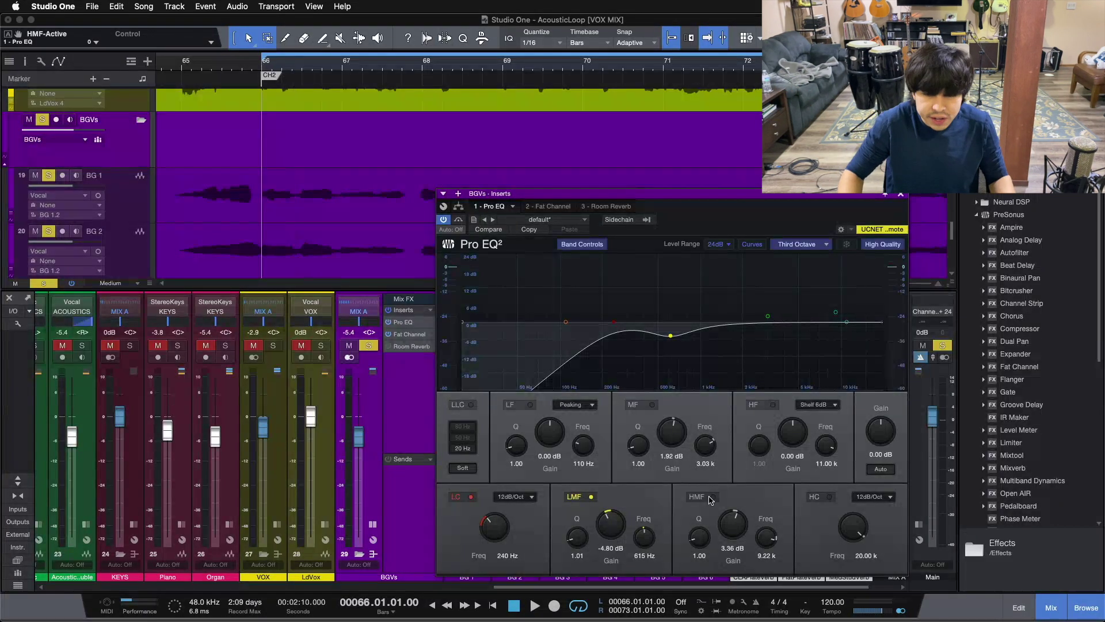
{"action": "key", "text": "space"}
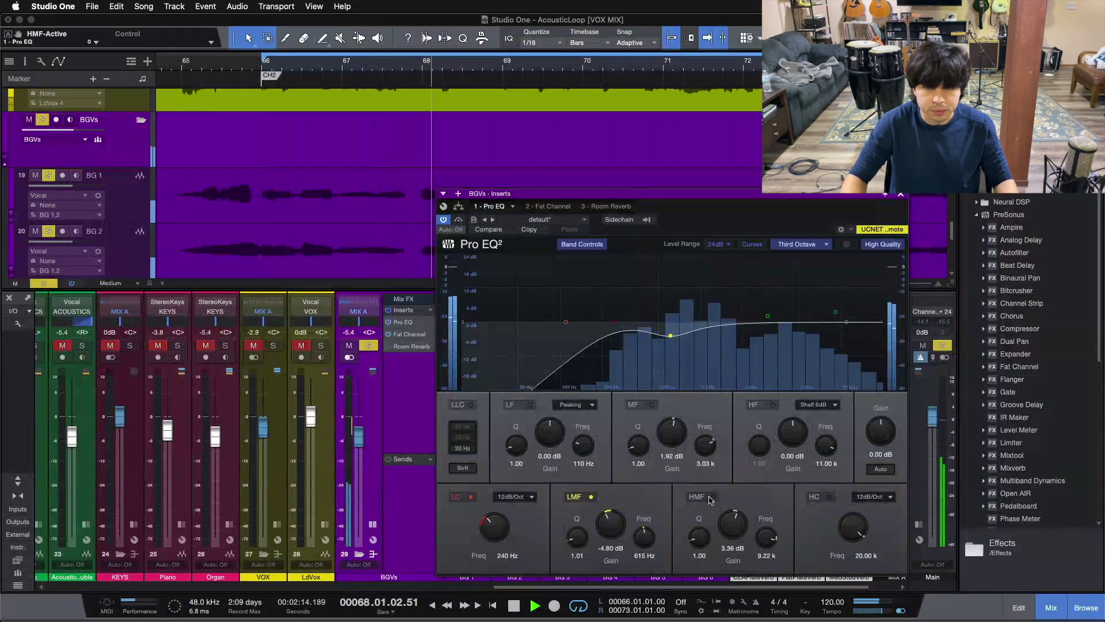
{"action": "left_click", "coordinate": [712, 497]}
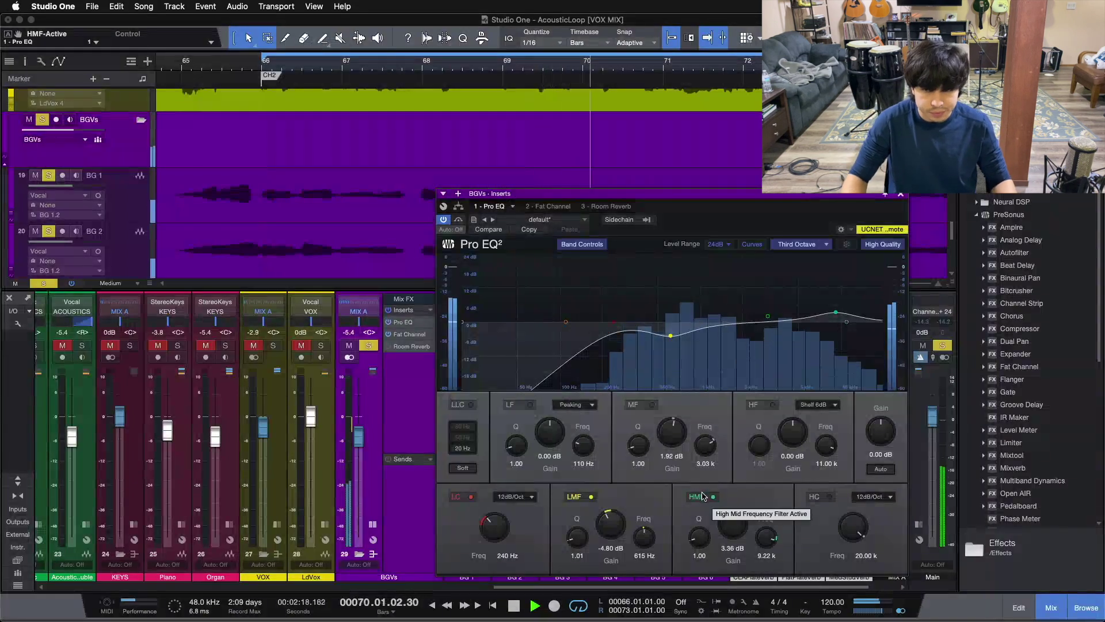
{"action": "left_click", "coordinate": [702, 496]}
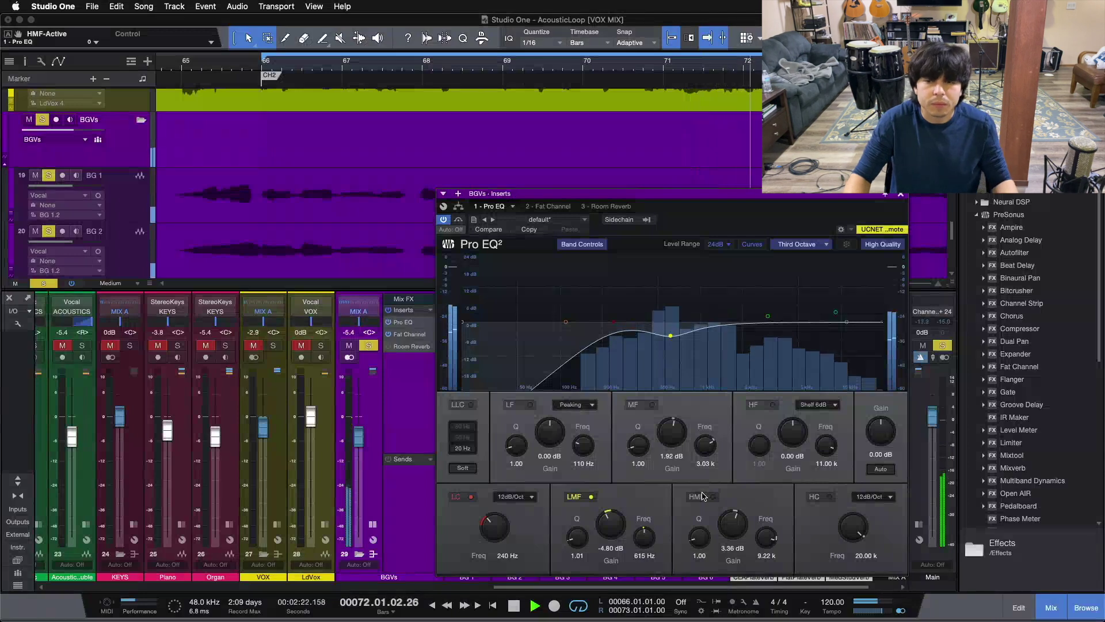
{"action": "left_click", "coordinate": [702, 496]}
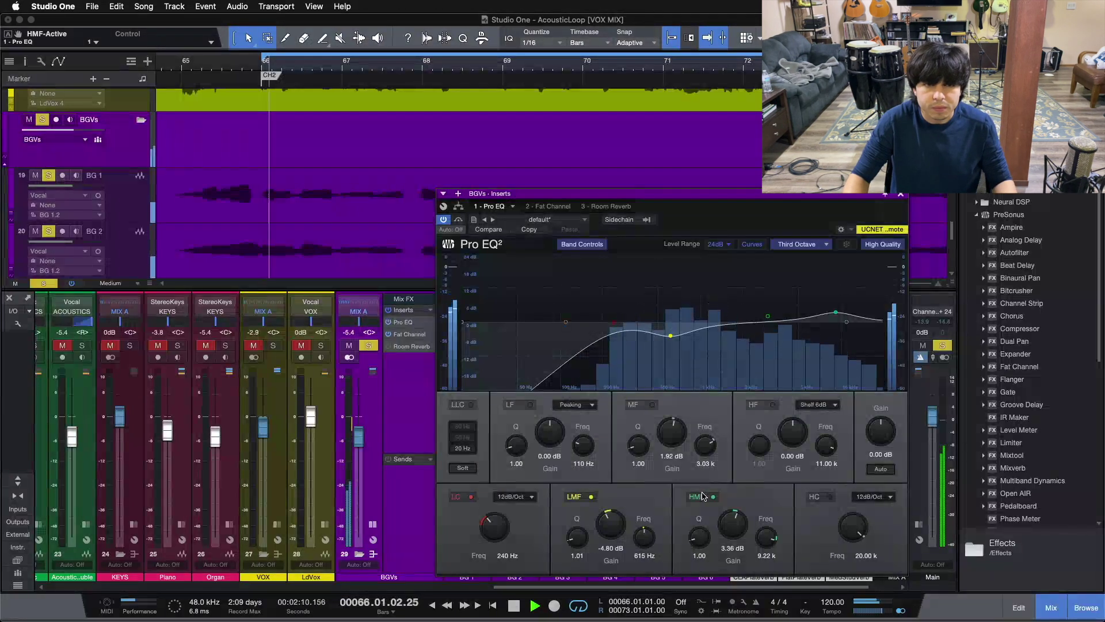
{"action": "left_click", "coordinate": [702, 496]}
{"action": "left_click", "coordinate": [702, 496]}
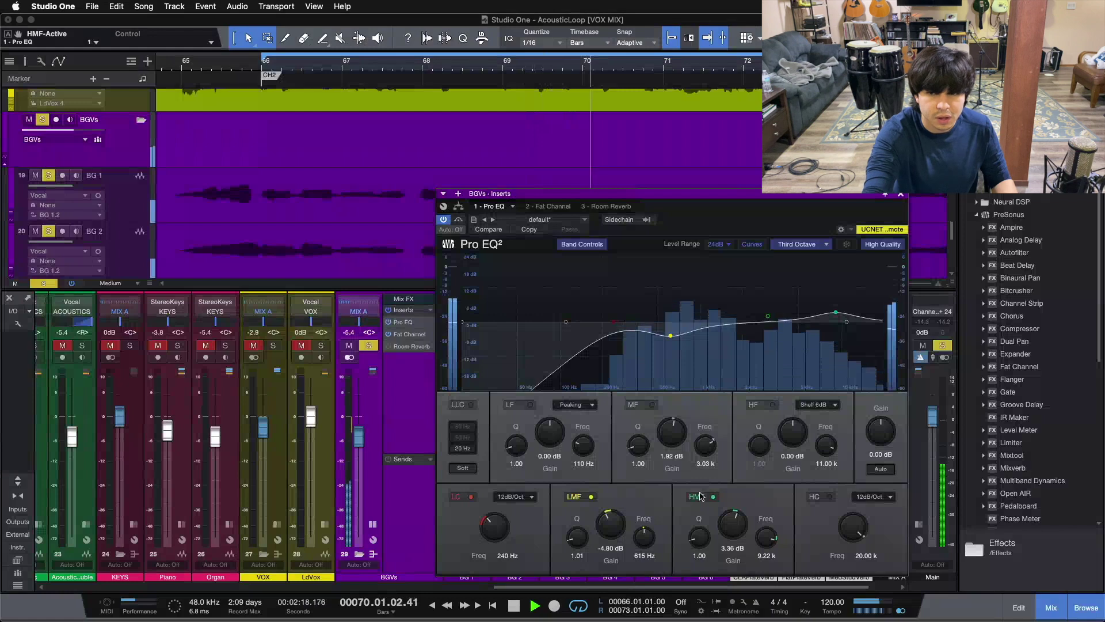
{"action": "key", "text": "space"}
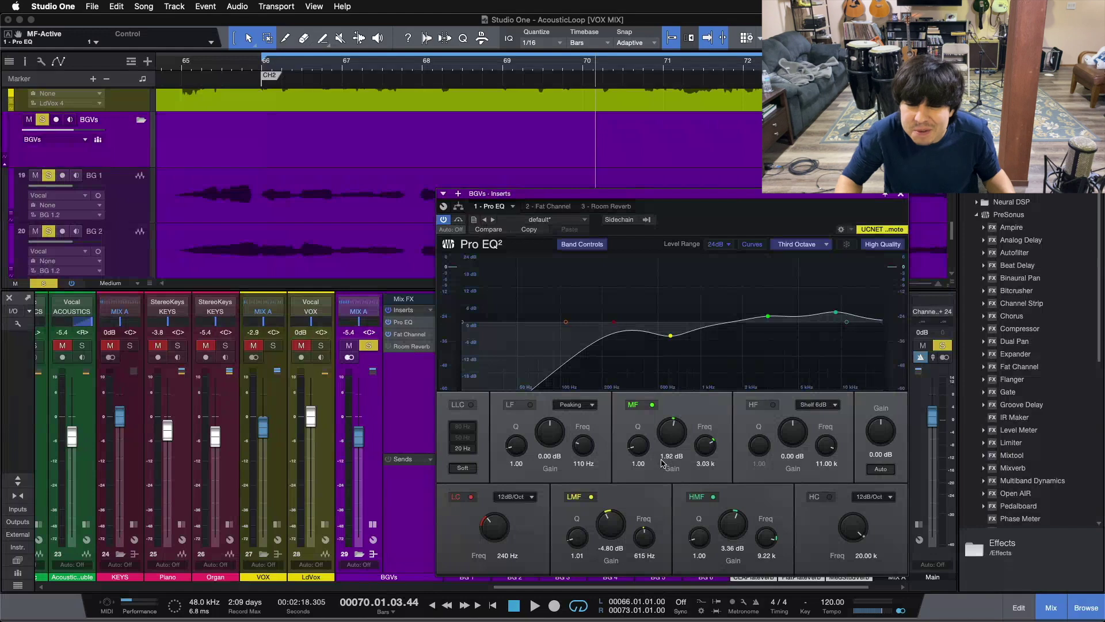
Compare the backing vocals with the MF boost of 1.92 dB at 3.03 kHz off and on during playback, leaving it enabled.
{"action": "left_click", "coordinate": [649, 405]}
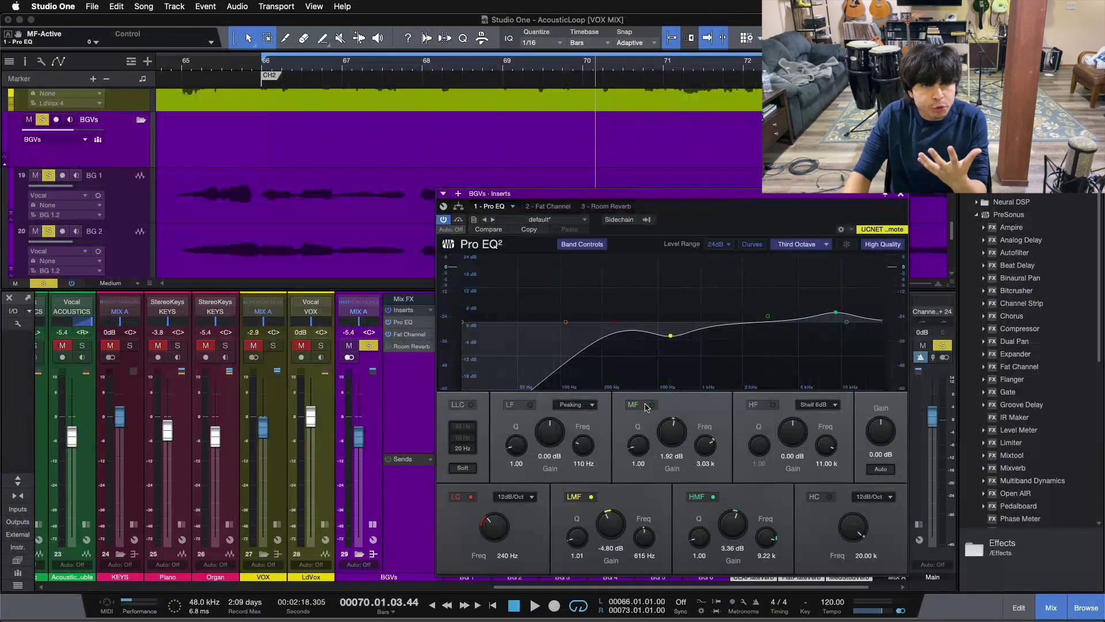
{"action": "key", "text": "space"}
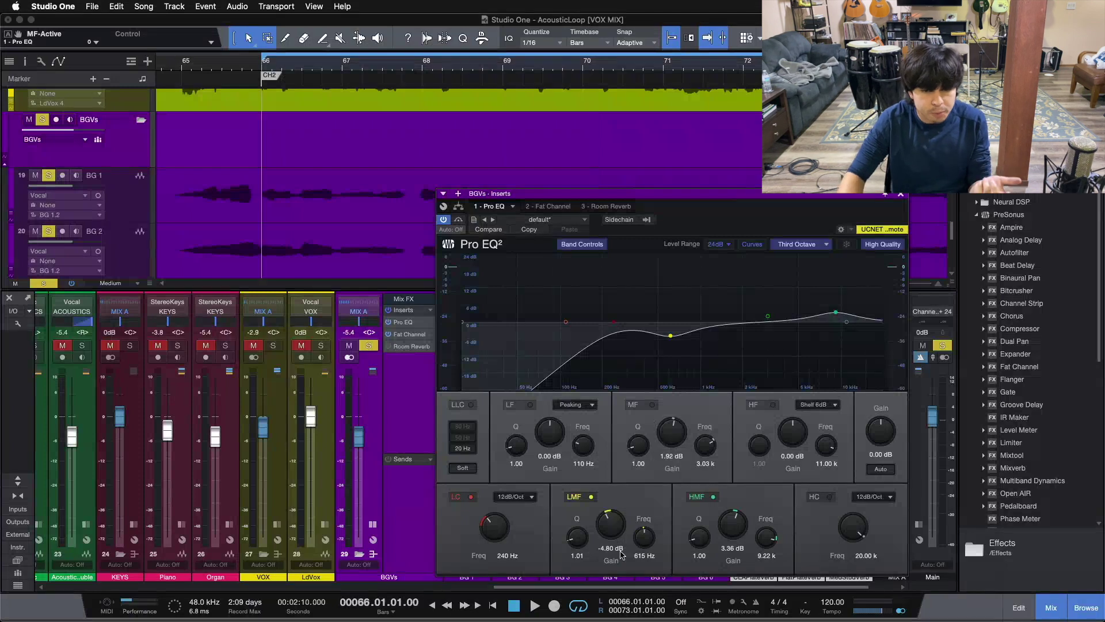
{"action": "left_click_drag", "start_coordinate": [580, 587], "coordinate": [606, 587]}
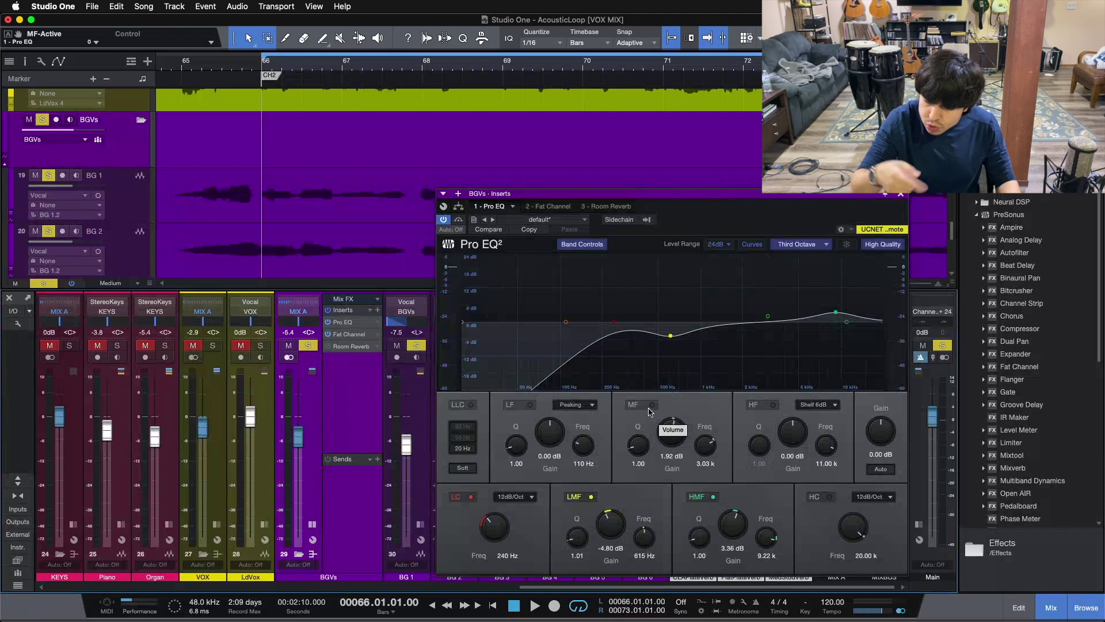
{"action": "key", "text": "space"}
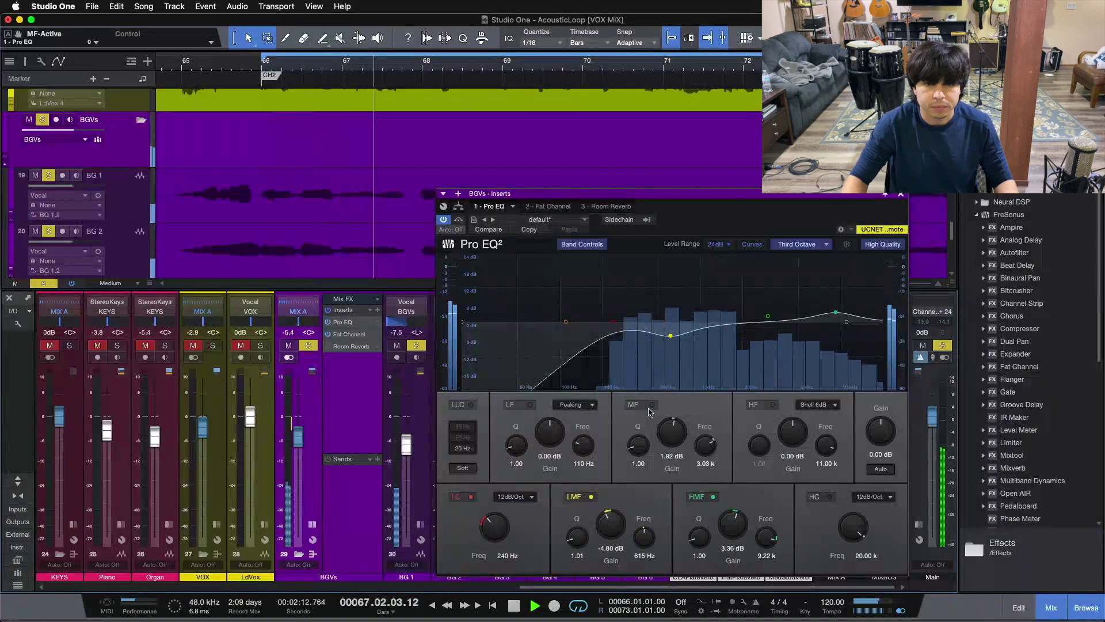
{"action": "left_click", "coordinate": [651, 406]}
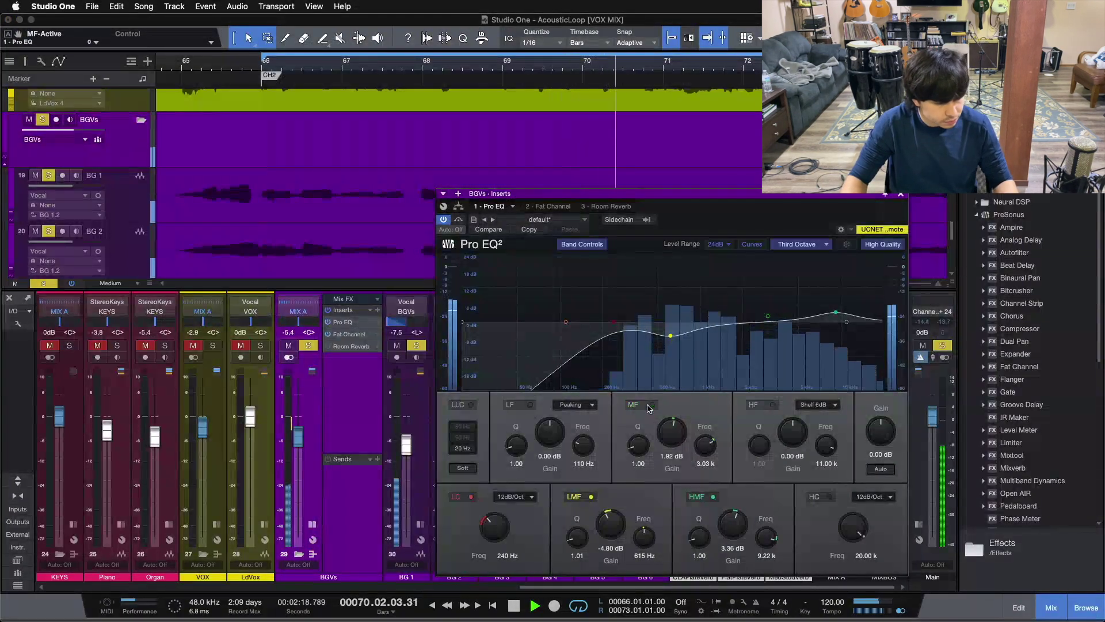
{"action": "left_click", "coordinate": [650, 406]}
{"action": "left_click", "coordinate": [651, 406]}
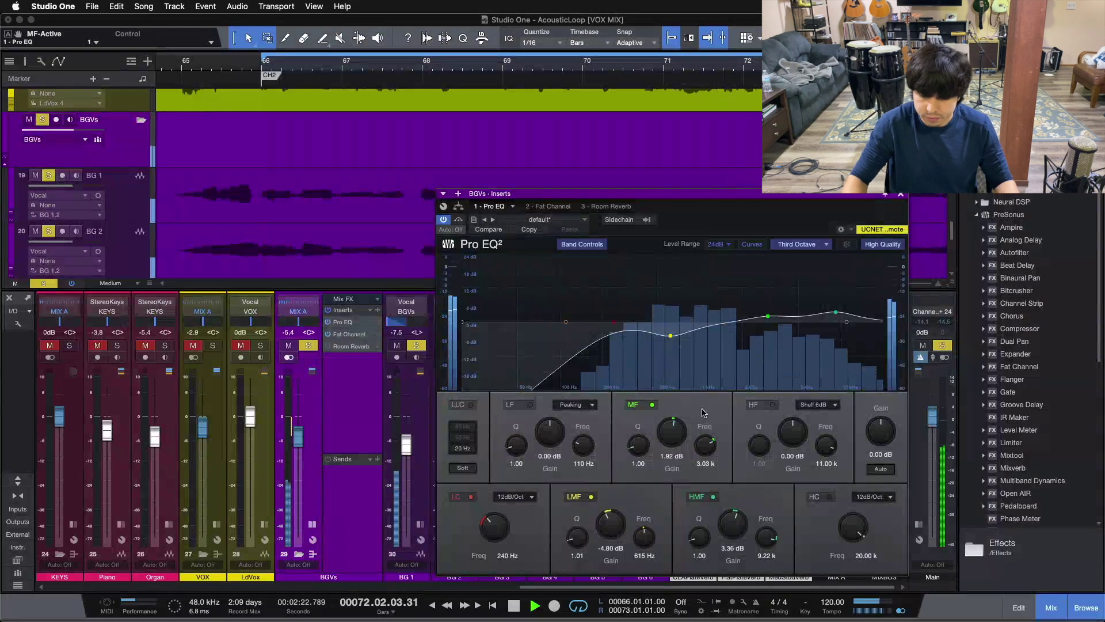
{"action": "key", "text": "space"}
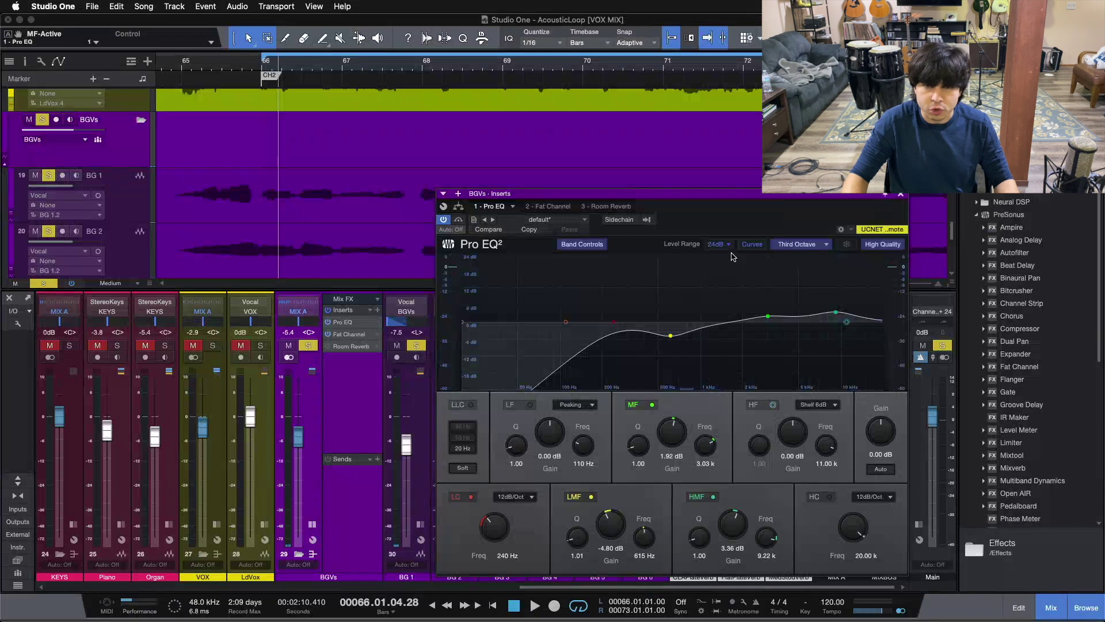
View the Room Reverb insert of the BGVs bus, and close the plug-in window.
{"action": "left_click", "coordinate": [616, 207]}
{"action": "left_click_drag", "start_coordinate": [616, 207], "coordinate": [575, 265]}
{"action": "left_click_drag", "start_coordinate": [638, 280], "coordinate": [634, 278]}
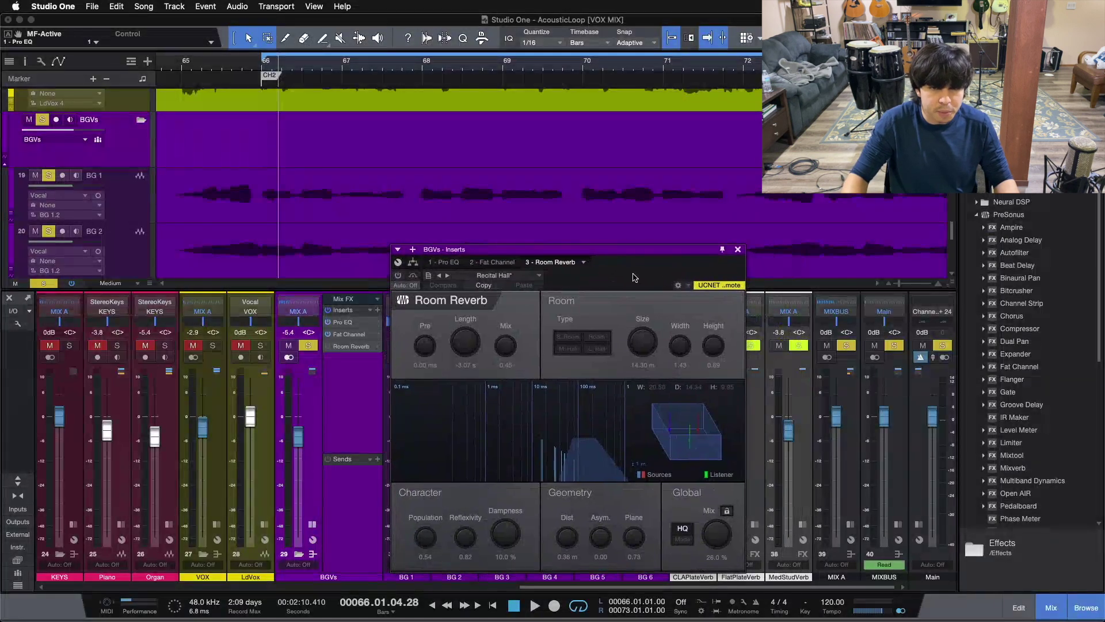
{"action": "left_click", "coordinate": [737, 249]}
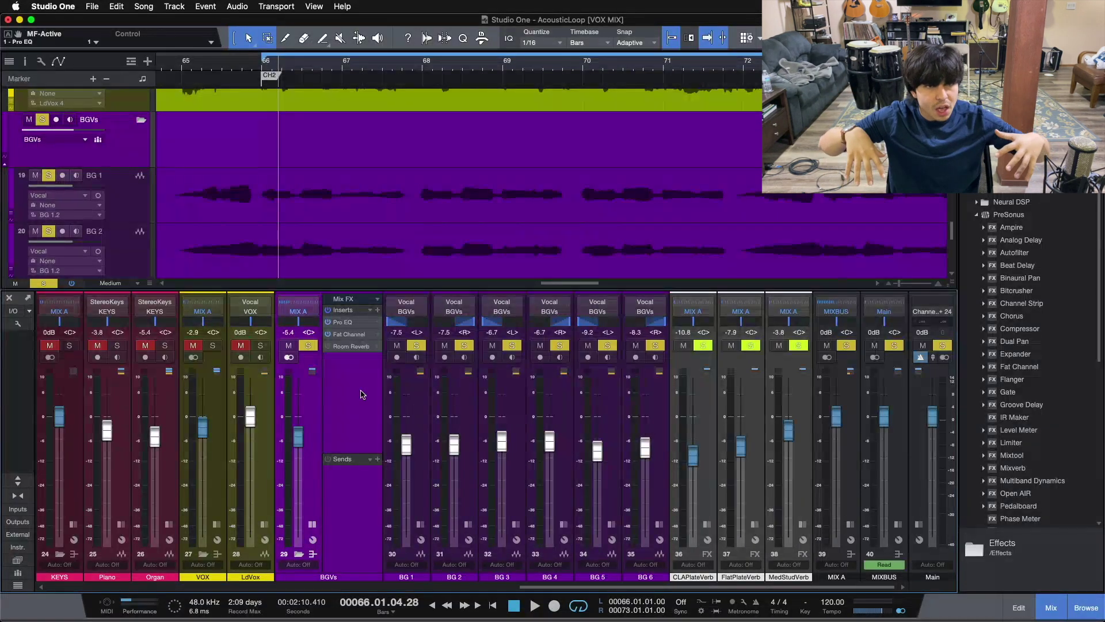
Return to bar 66, reopen and enable the BGVs bus Room Reverb, and look through its presets, keeping the Recital Hall settings.
{"action": "key", "text": "KP_1"}
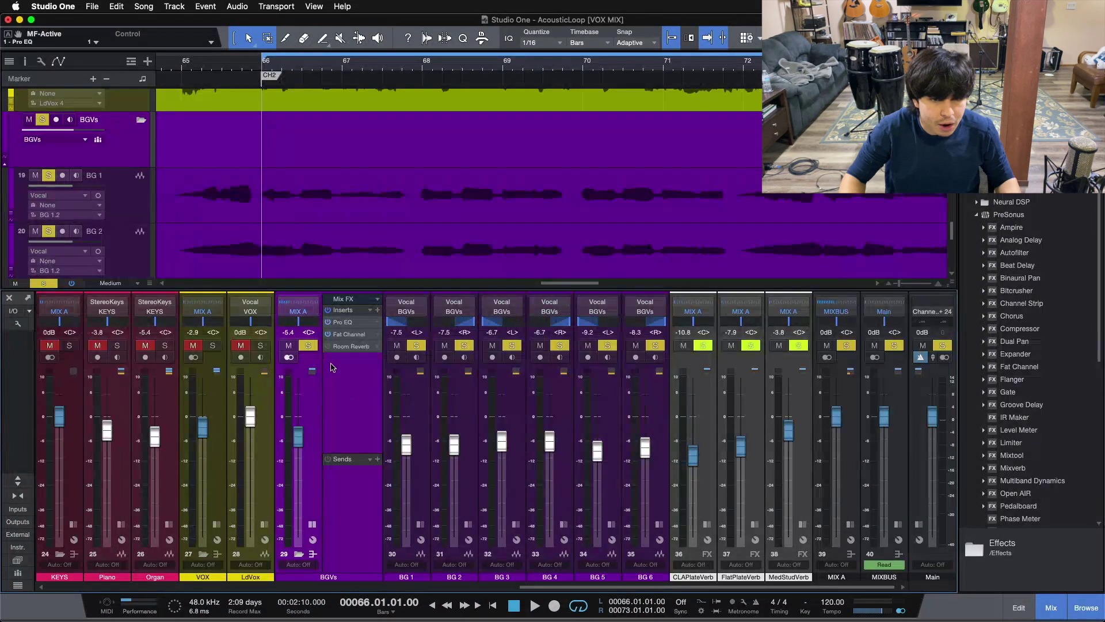
{"action": "left_click", "coordinate": [355, 348]}
{"action": "left_click", "coordinate": [397, 275]}
{"action": "left_click", "coordinate": [477, 277]}
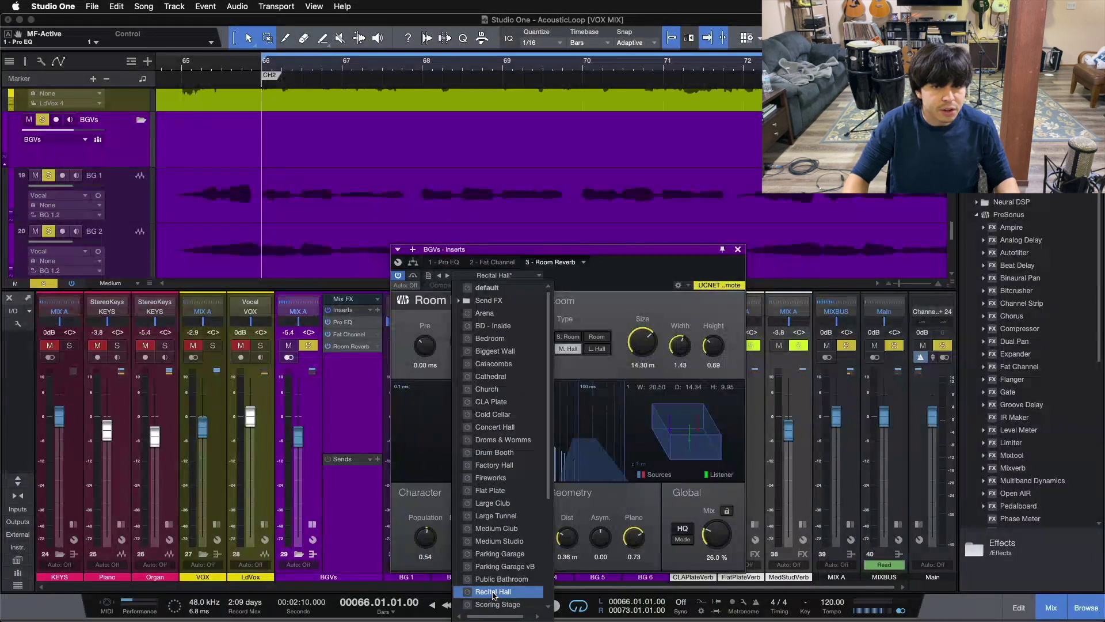
{"action": "left_click", "coordinate": [602, 301]}
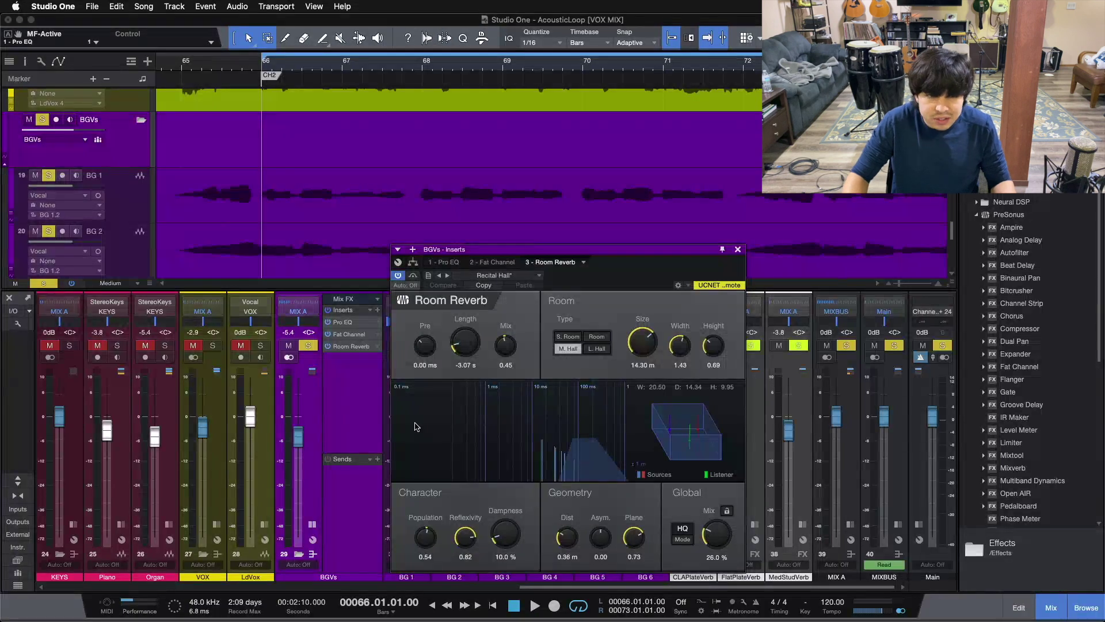
Compare the backing vocals with the BGVs bus Room Reverb off and on during playback, leave it enabled, and close the plug-in window.
{"action": "left_click", "coordinate": [327, 346]}
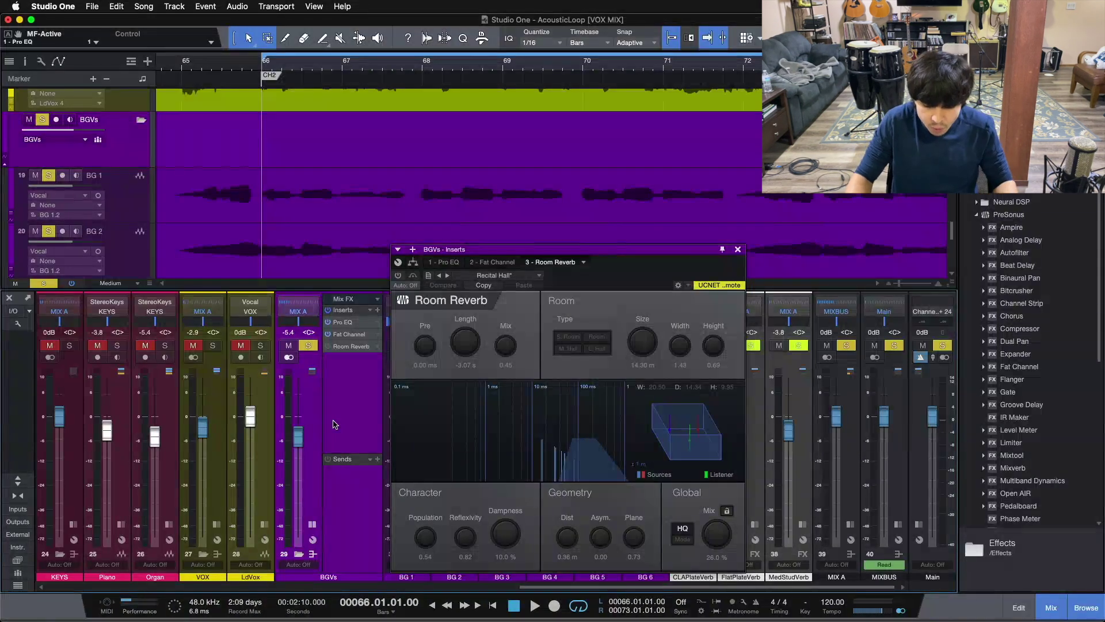
{"action": "key", "text": "space"}
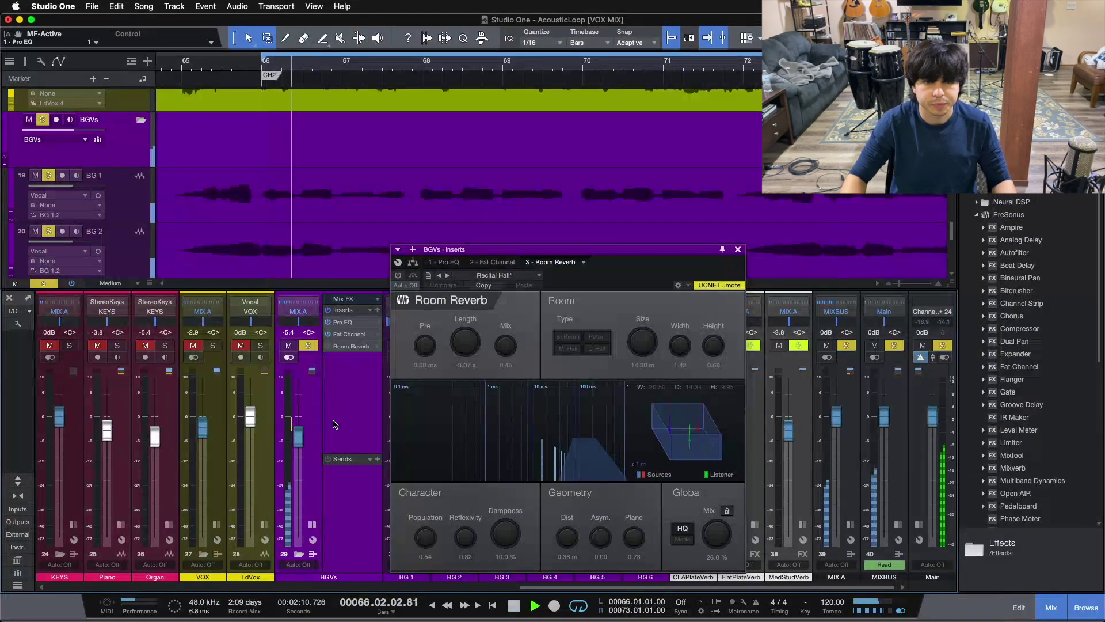
{"action": "left_click", "coordinate": [399, 275]}
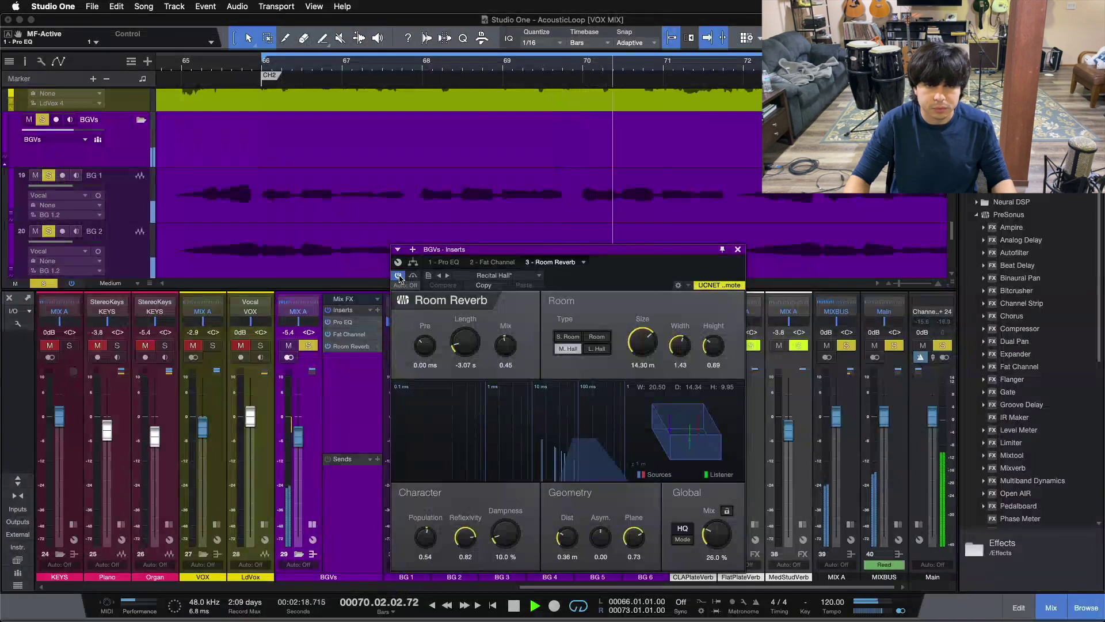
{"action": "left_click", "coordinate": [398, 276]}
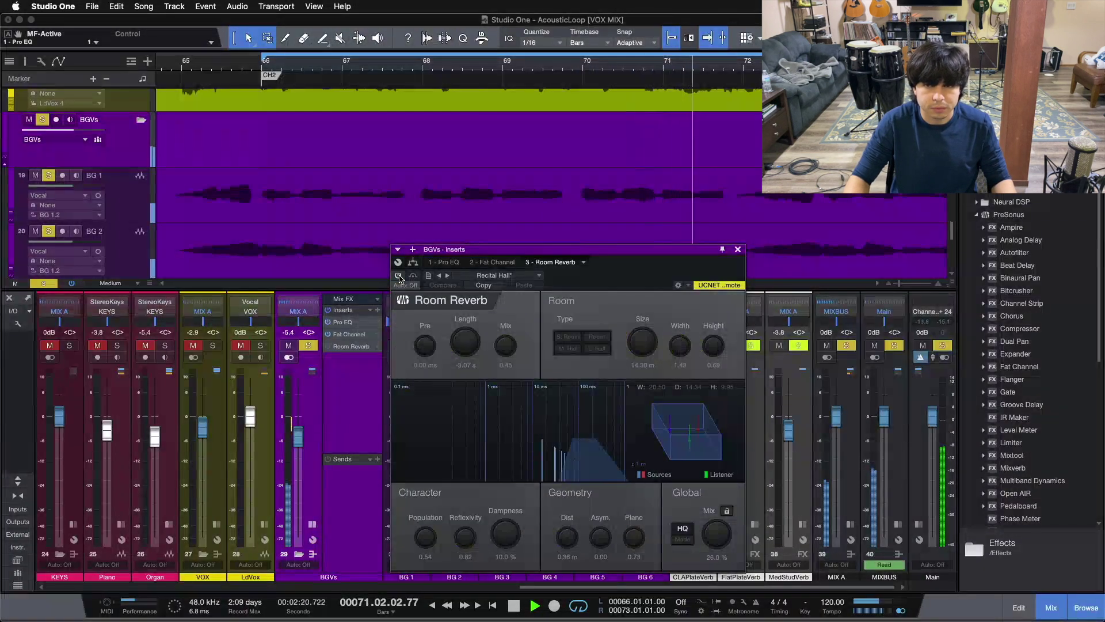
{"action": "left_click", "coordinate": [399, 276]}
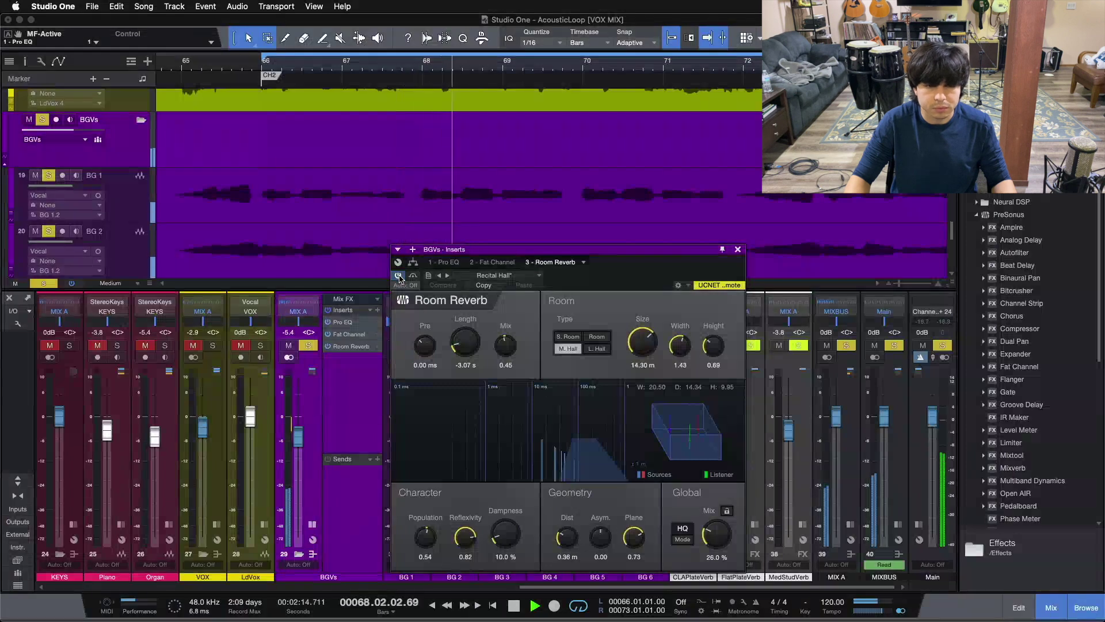
{"action": "left_click", "coordinate": [398, 276]}
{"action": "left_click", "coordinate": [398, 276]}
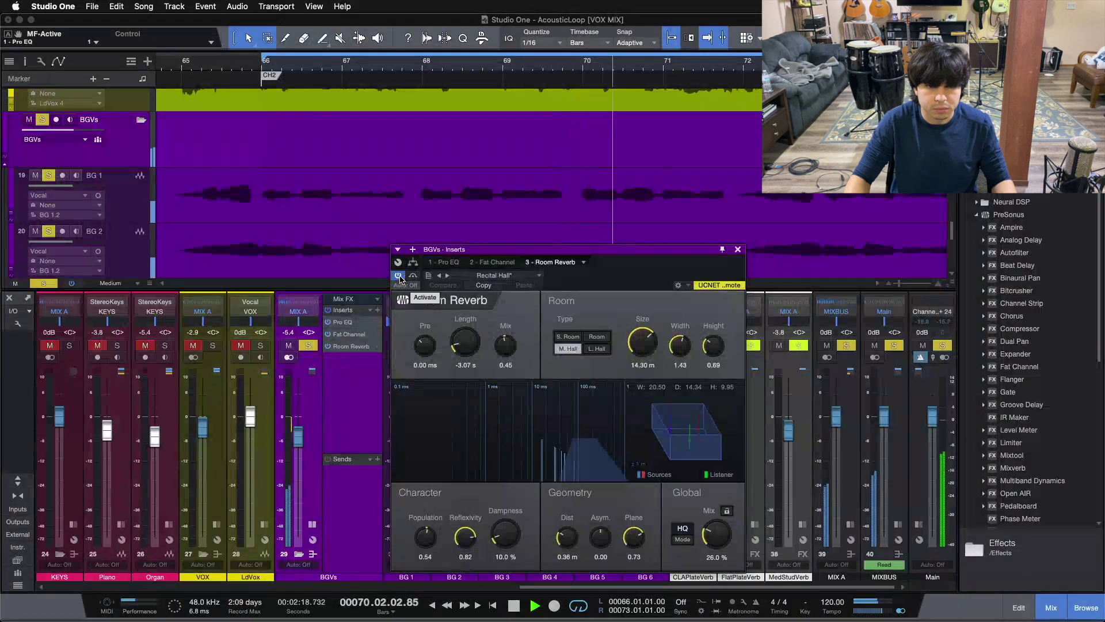
{"action": "left_click", "coordinate": [398, 277]}
{"action": "left_click", "coordinate": [399, 277]}
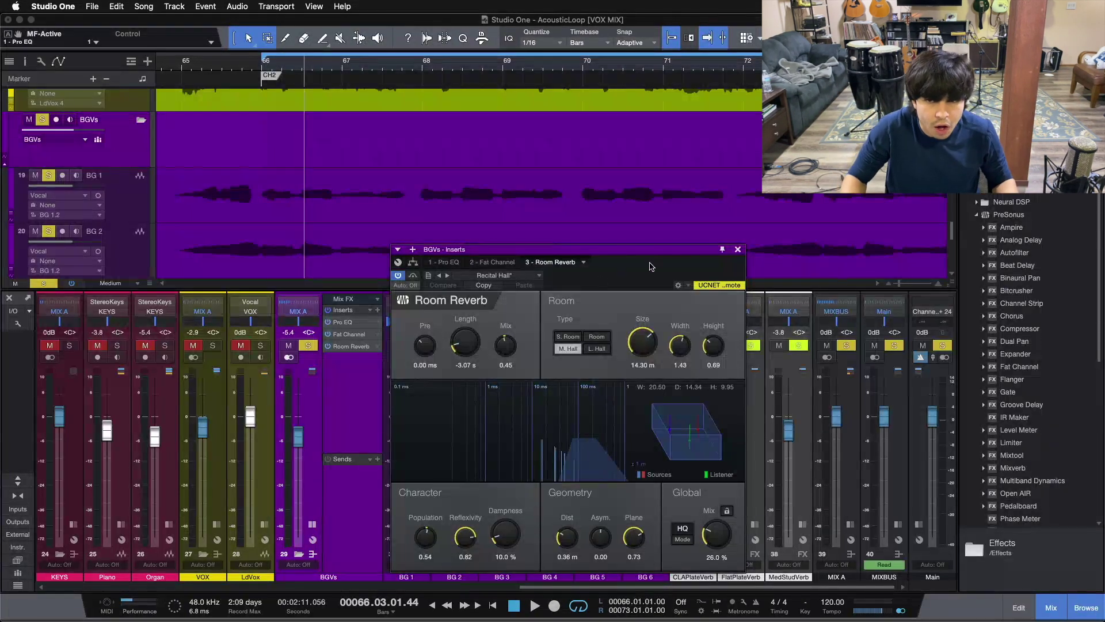
{"action": "left_click", "coordinate": [738, 249]}
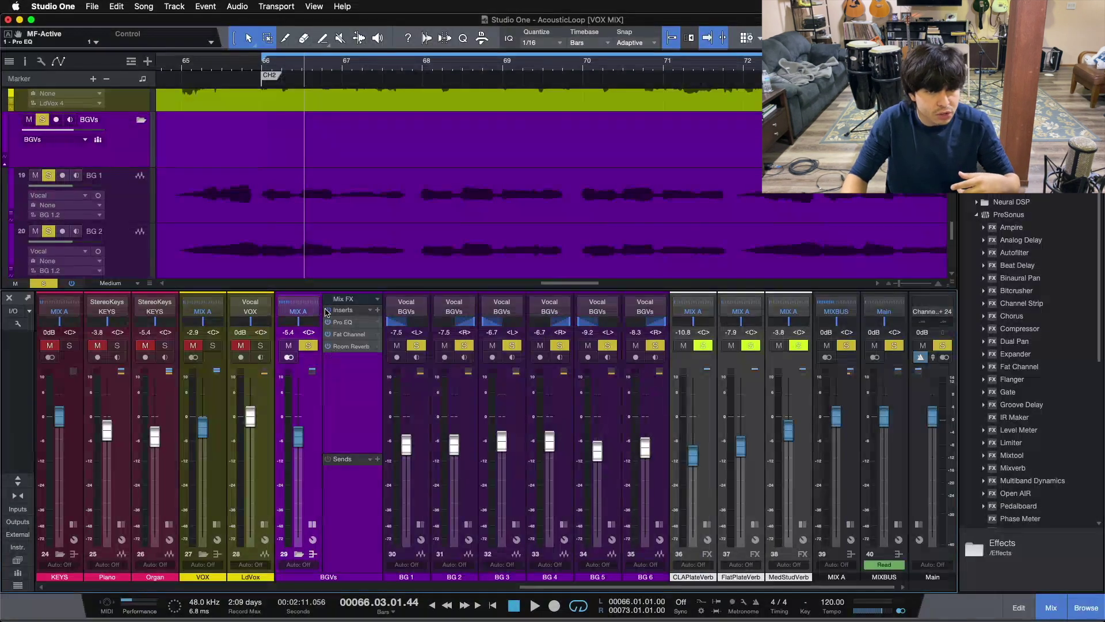
Compare the soloed backing vocals with all BGVs bus inserts bypassed and active during playback, leaving the inserts active.
{"action": "key", "text": "space"}
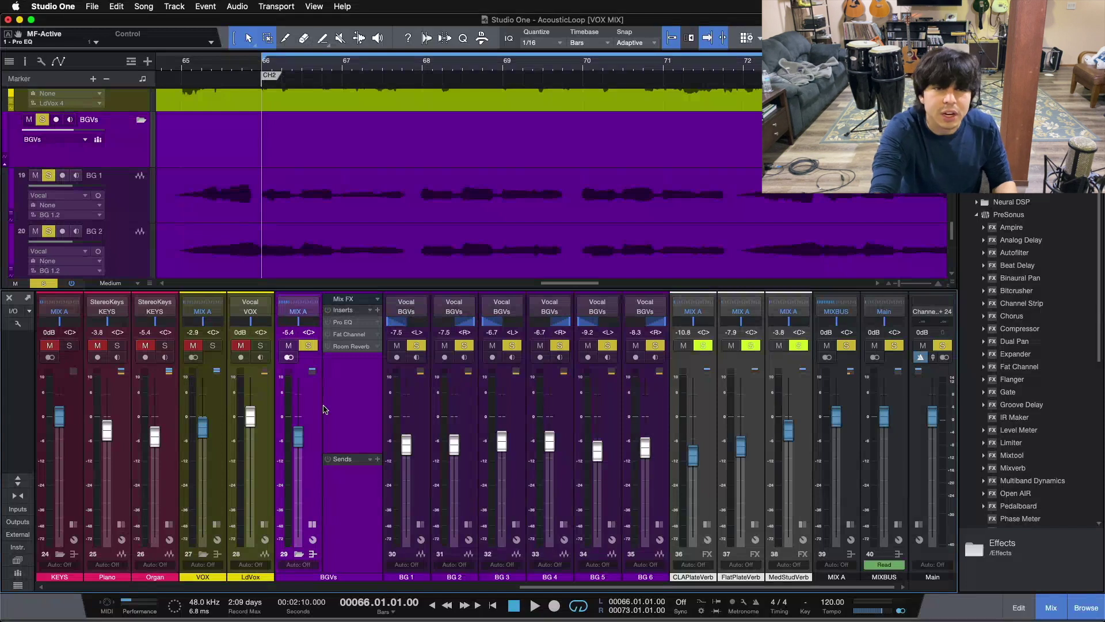
{"action": "key", "text": "space"}
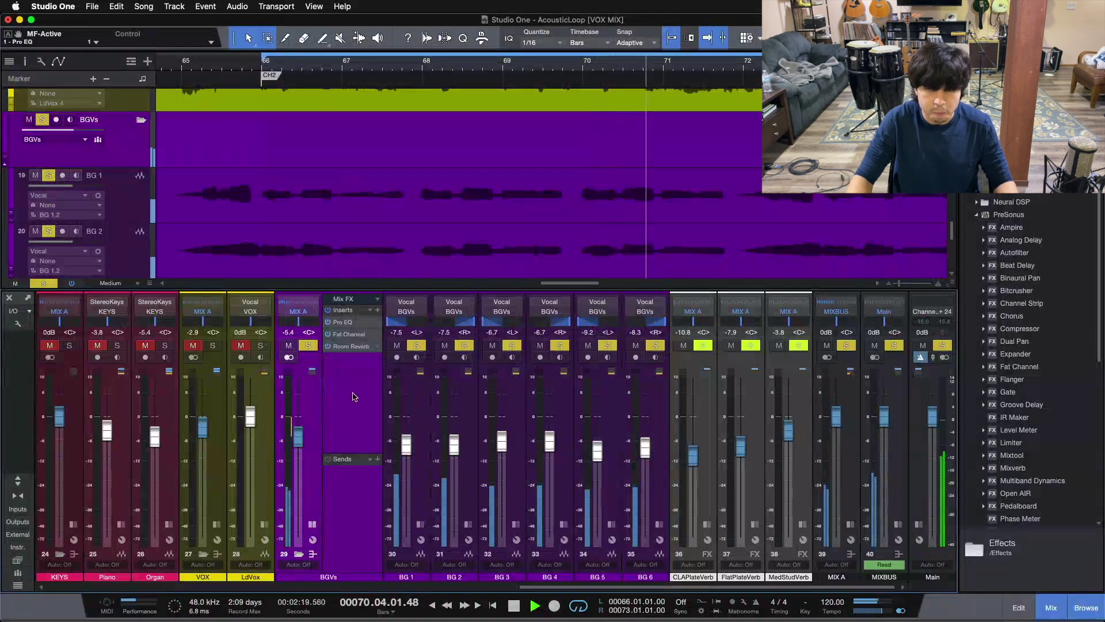
{"action": "left_click", "coordinate": [329, 313]}
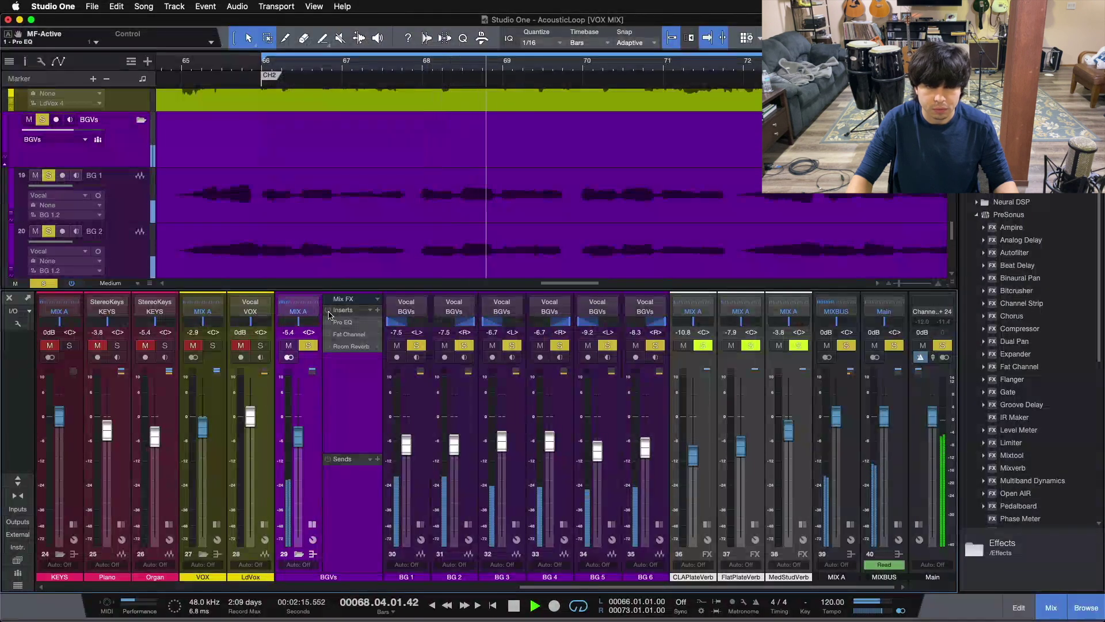
{"action": "left_click", "coordinate": [327, 310]}
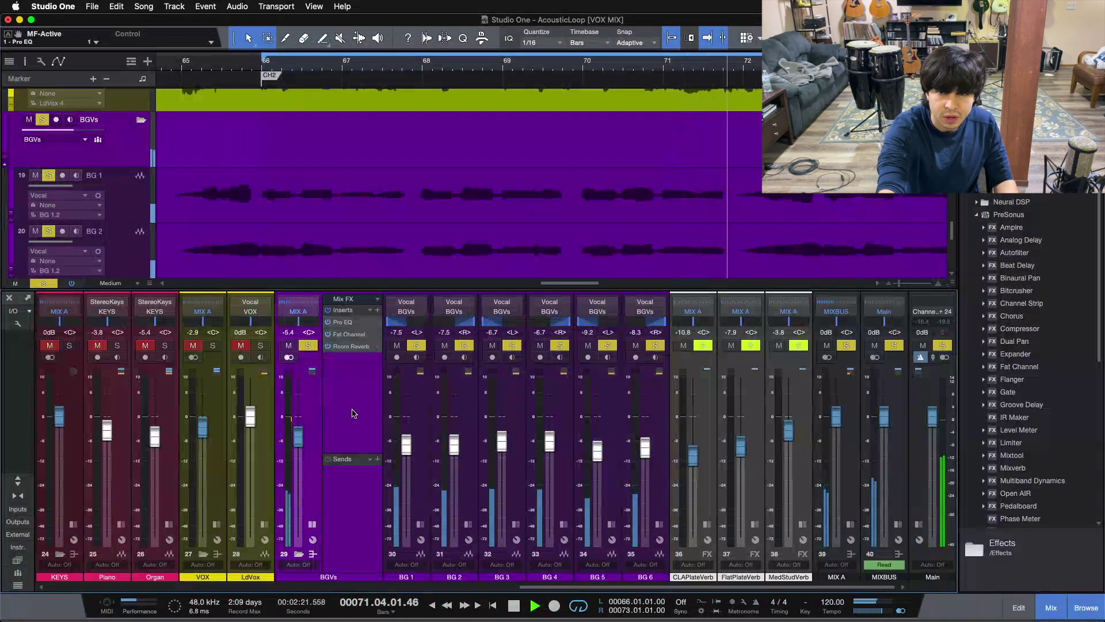
{"action": "key", "text": "space"}
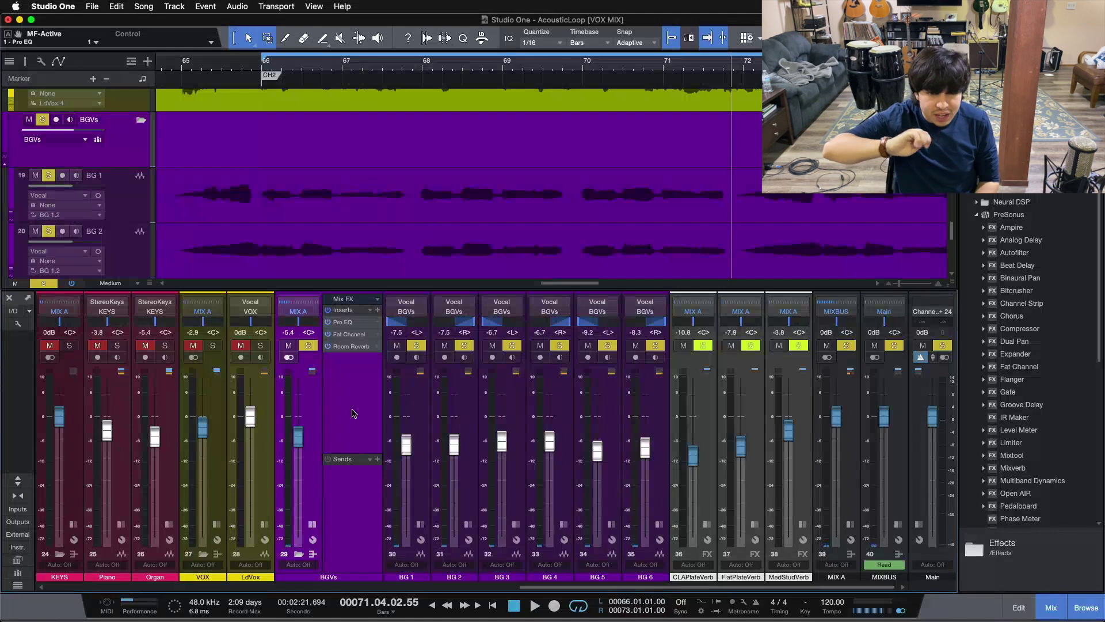
Clear the solos and play the full mix from bar 66, comparing the BGVs bus inserts bypassed and active.
{"action": "key", "text": "Home"}
{"action": "key", "text": "shift+s"}
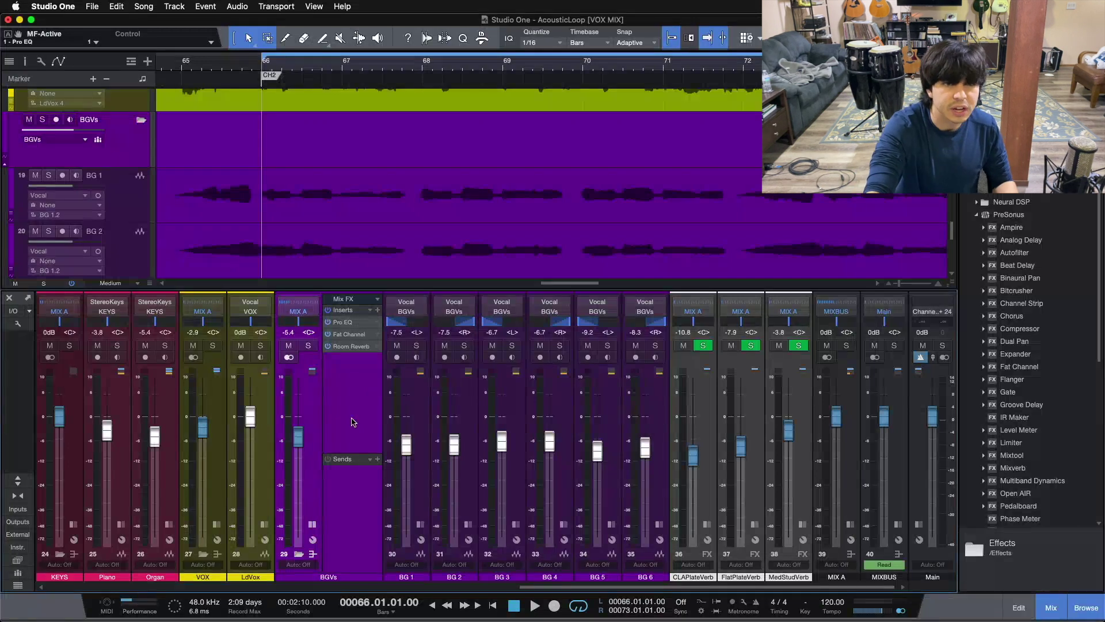
{"action": "key", "text": "space"}
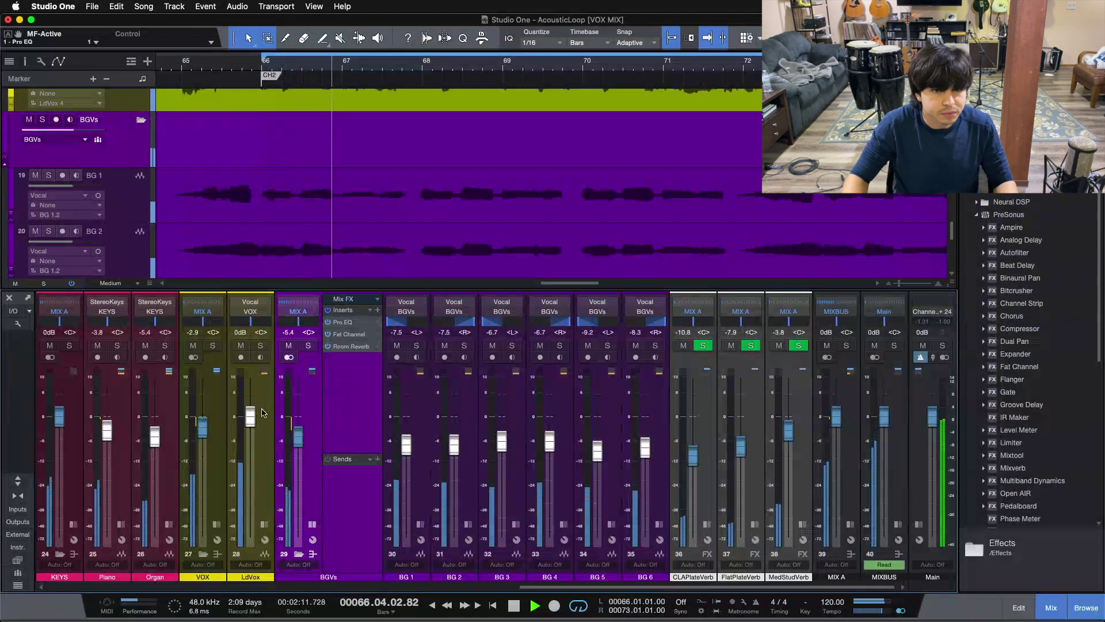
{"action": "left_click", "coordinate": [329, 314]}
{"action": "left_click", "coordinate": [329, 314]}
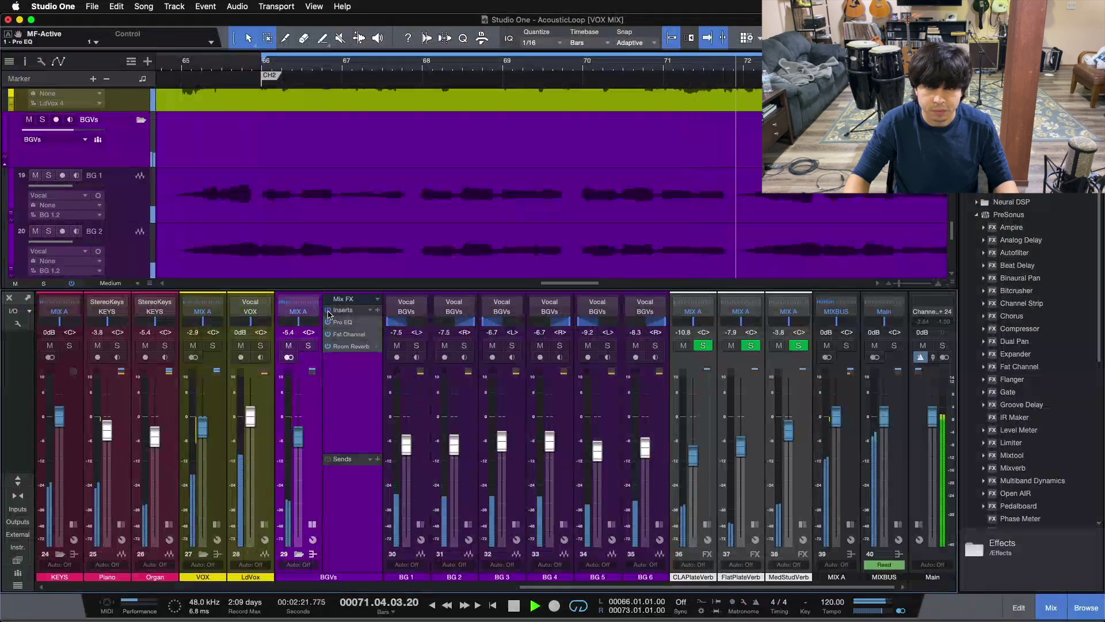
Solo the BGVs bus, compare its inserts bypassed and active again, leave them active, and stop playback.
{"action": "left_click", "coordinate": [309, 346]}
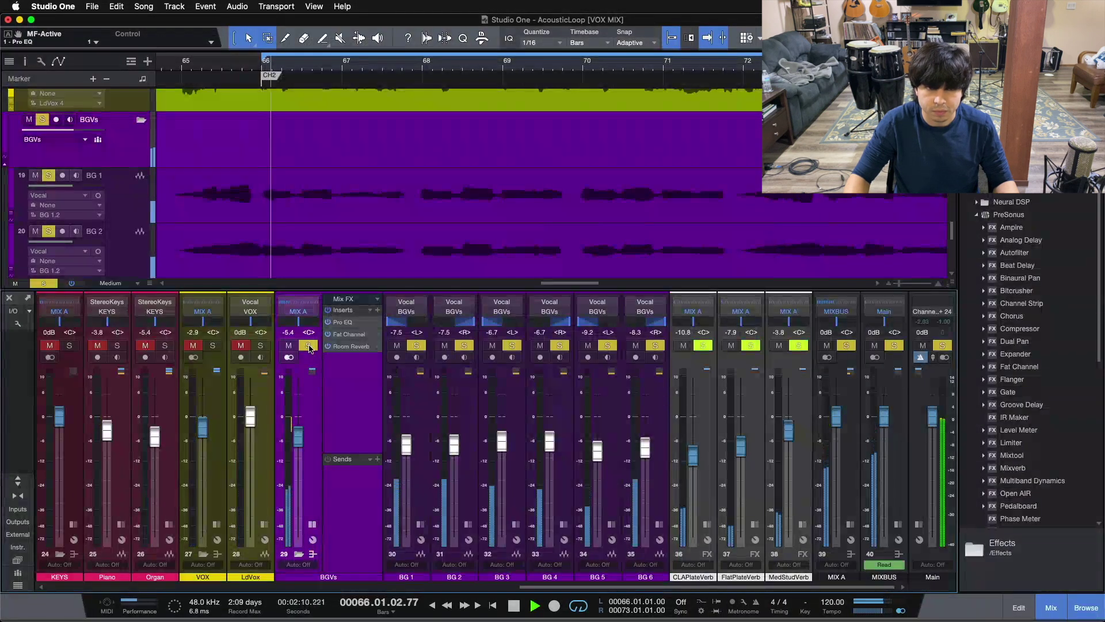
{"action": "left_click", "coordinate": [329, 311]}
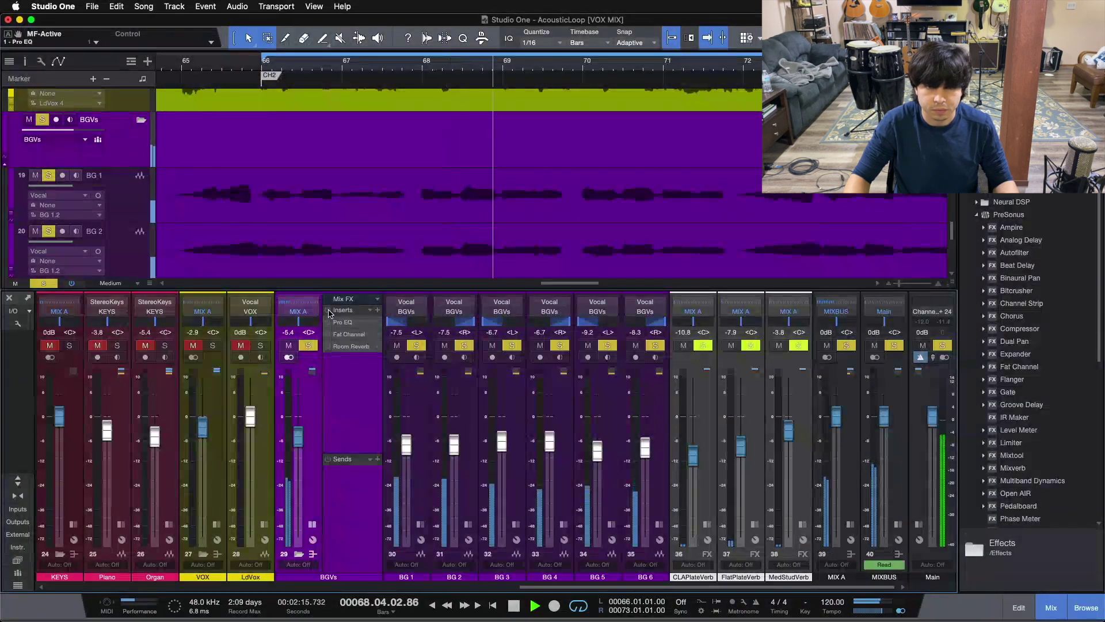
{"action": "left_click", "coordinate": [328, 310]}
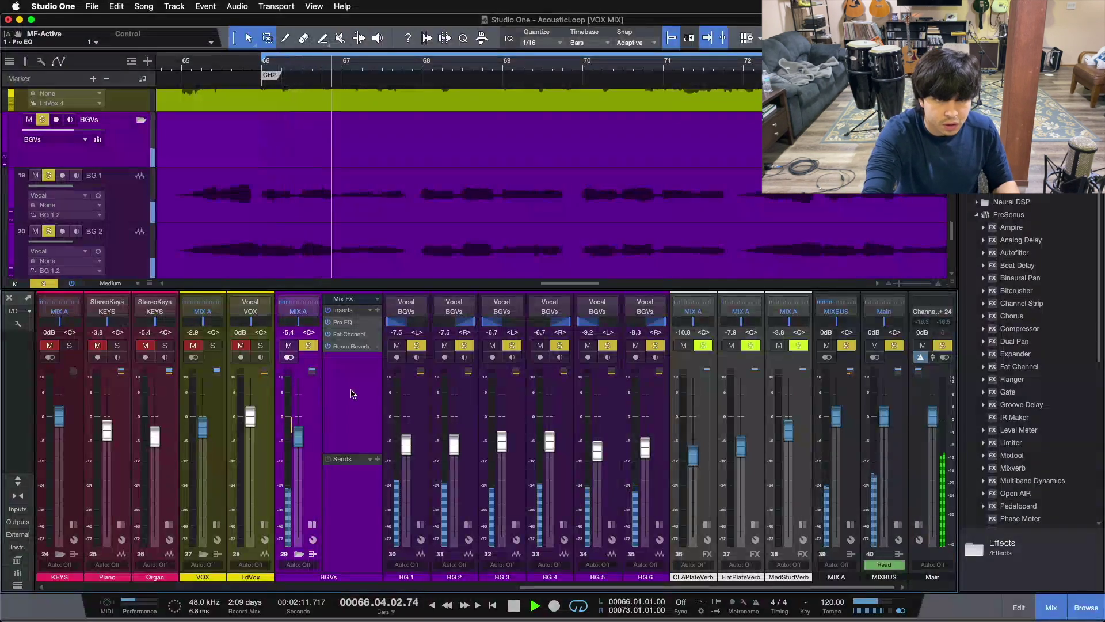
{"action": "key", "text": "space"}
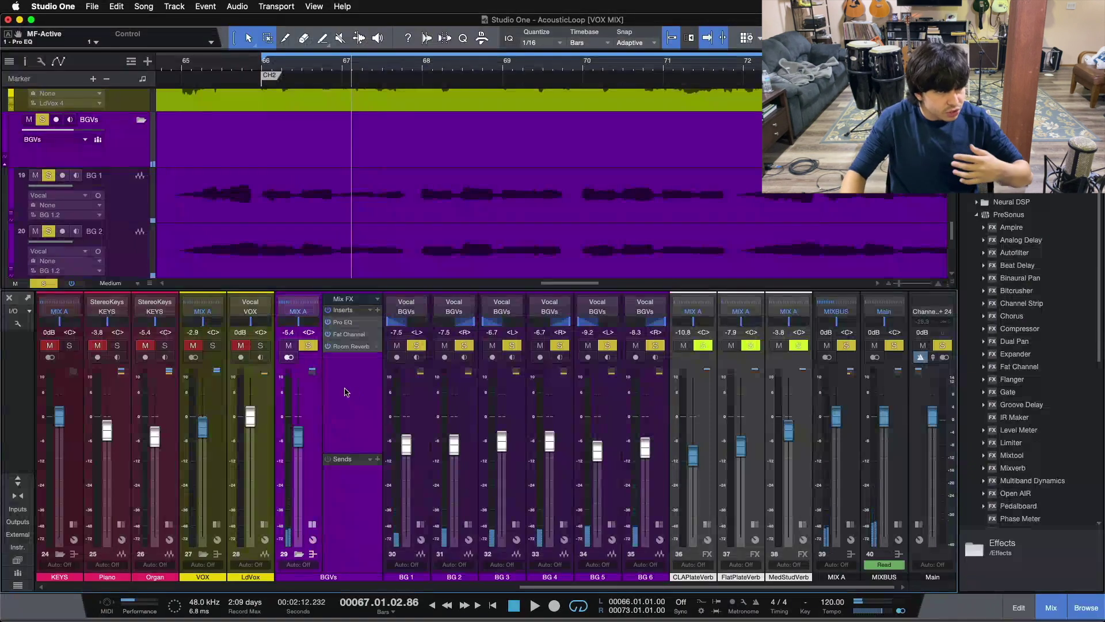
Review the BGVs bus Pro EQ, Fat Channel and Room Reverb settings in turn, moving the plug-in window lower.
{"action": "left_click", "coordinate": [343, 323]}
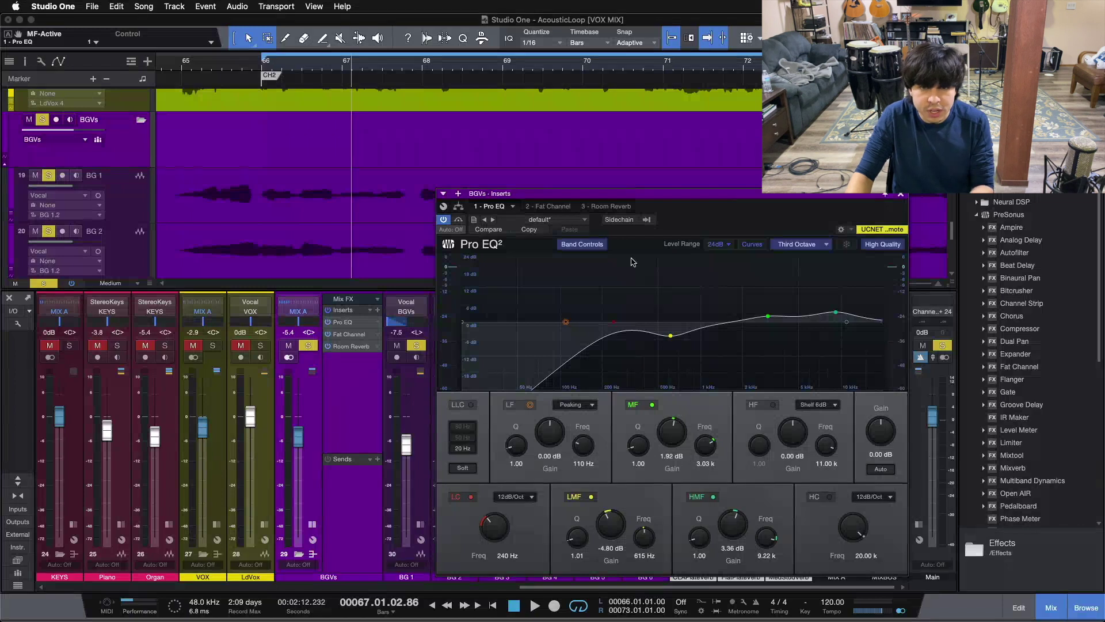
{"action": "left_click", "coordinate": [543, 206]}
{"action": "left_click_drag", "start_coordinate": [697, 201], "coordinate": [692, 282]}
{"action": "left_click", "coordinate": [610, 351]}
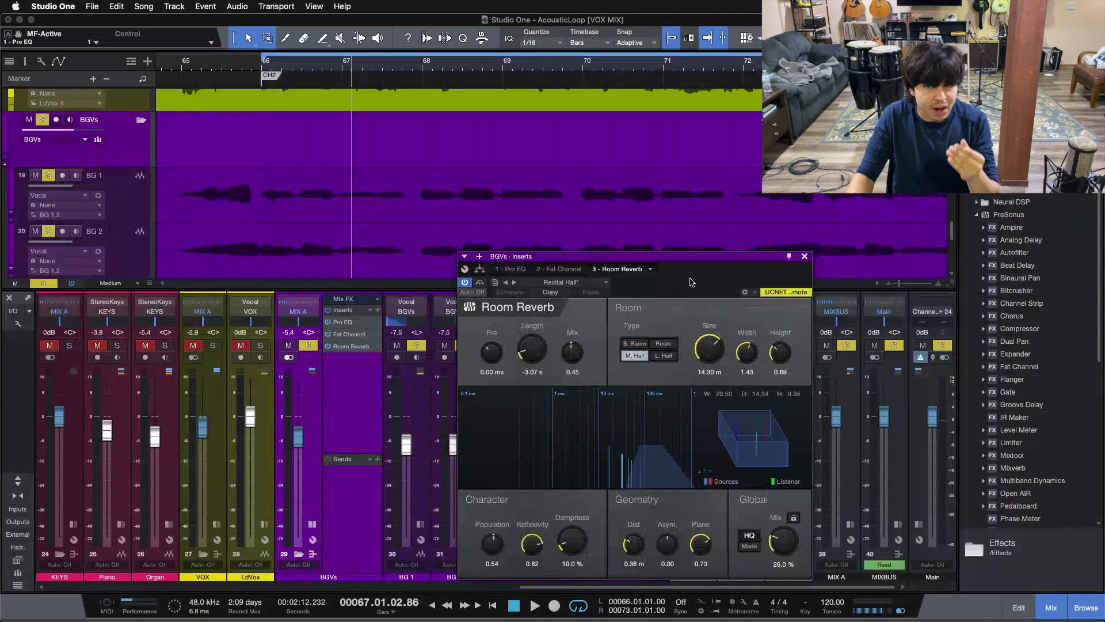